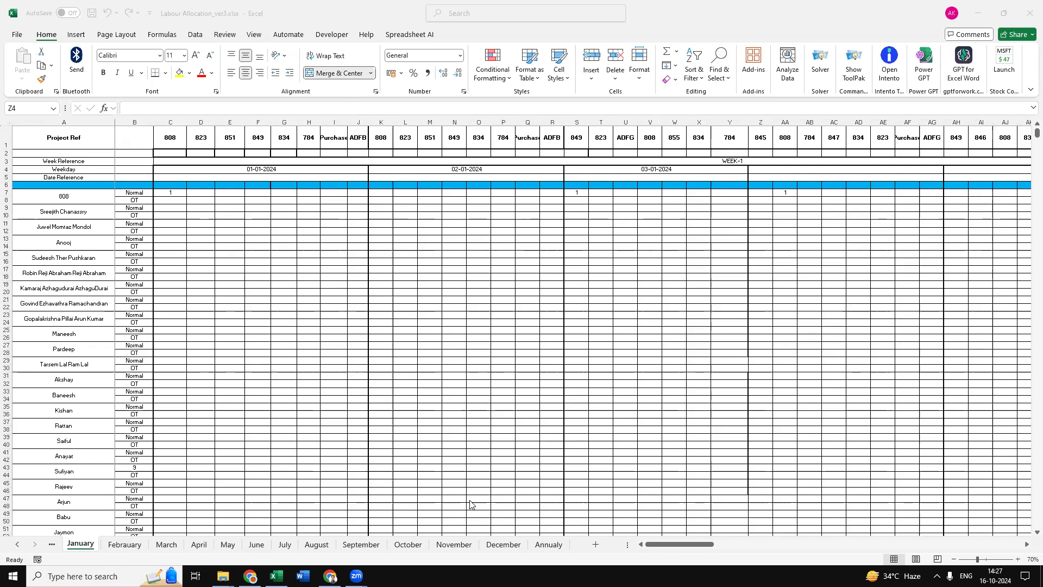
# Step: Look over the January allocation grid down to its totals and compare its layout with the December sheet
pyautogui.click(192, 292)
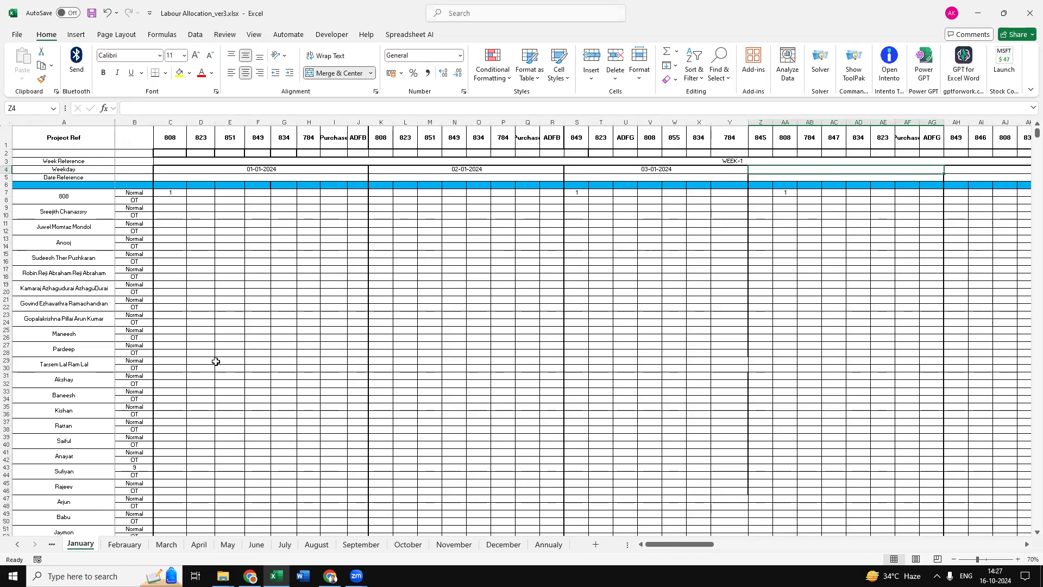
pyautogui.click(194, 263)
pyautogui.click(194, 202)
pyautogui.click(188, 179)
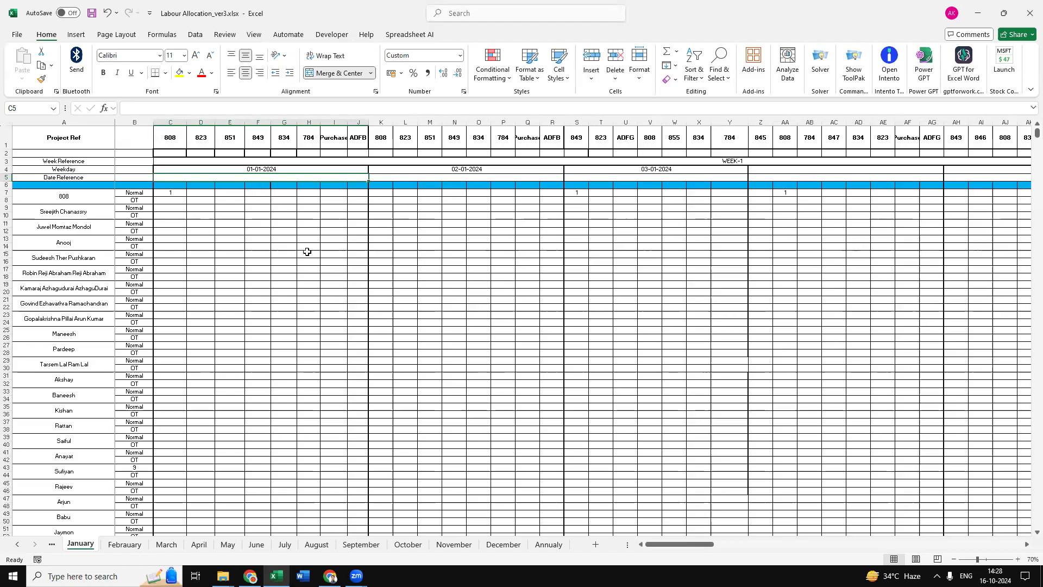
pyautogui.scroll(-20, 307, 251)
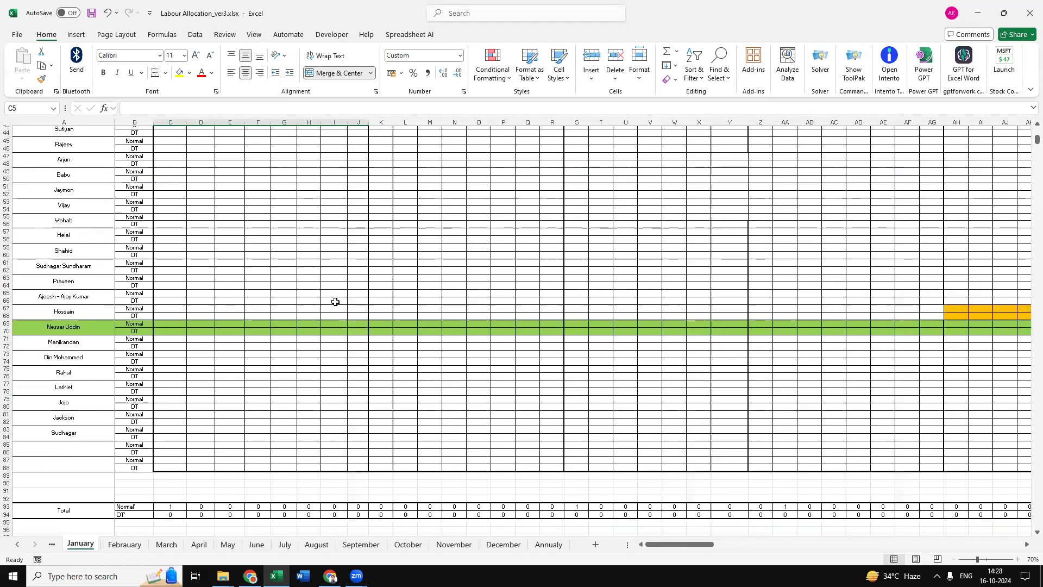
pyautogui.click(524, 550)
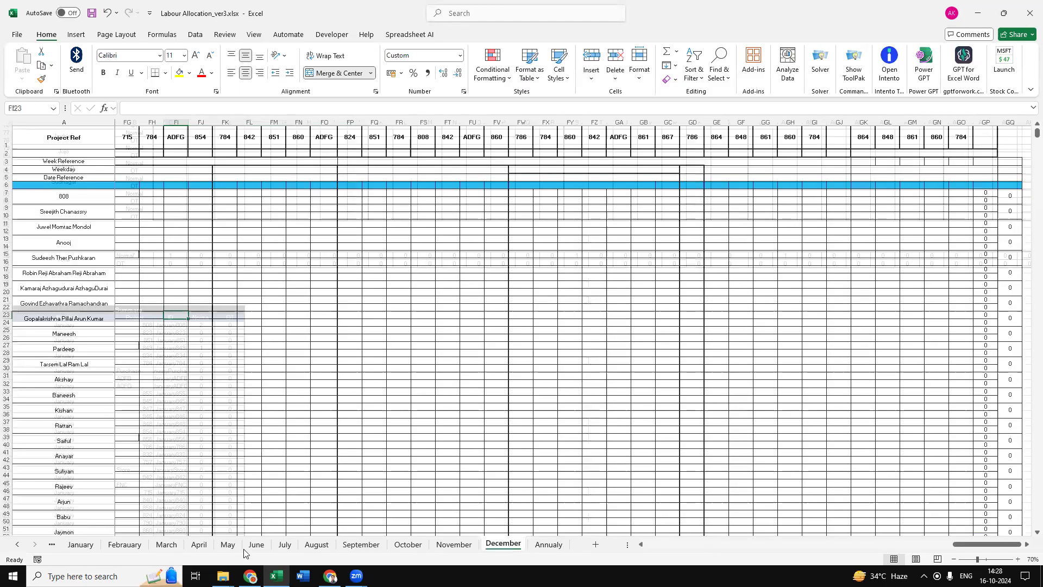
pyautogui.click(80, 544)
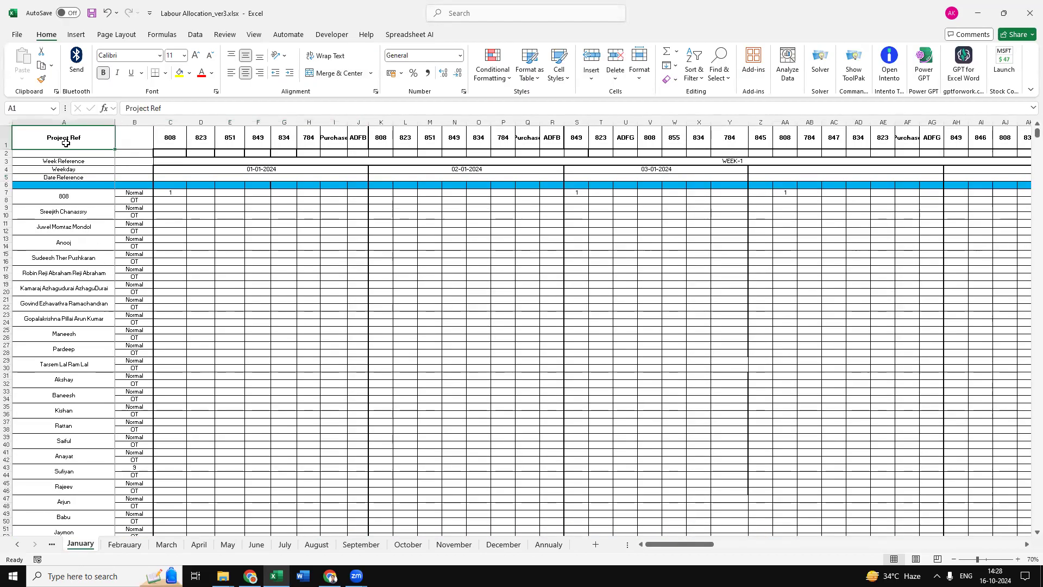
# Step: Examine the project reference codes in row 1 and the list of employees in column A of the January sheet
pyautogui.moveTo(177, 140); pyautogui.dragTo(359, 143)
pyautogui.click(281, 144)
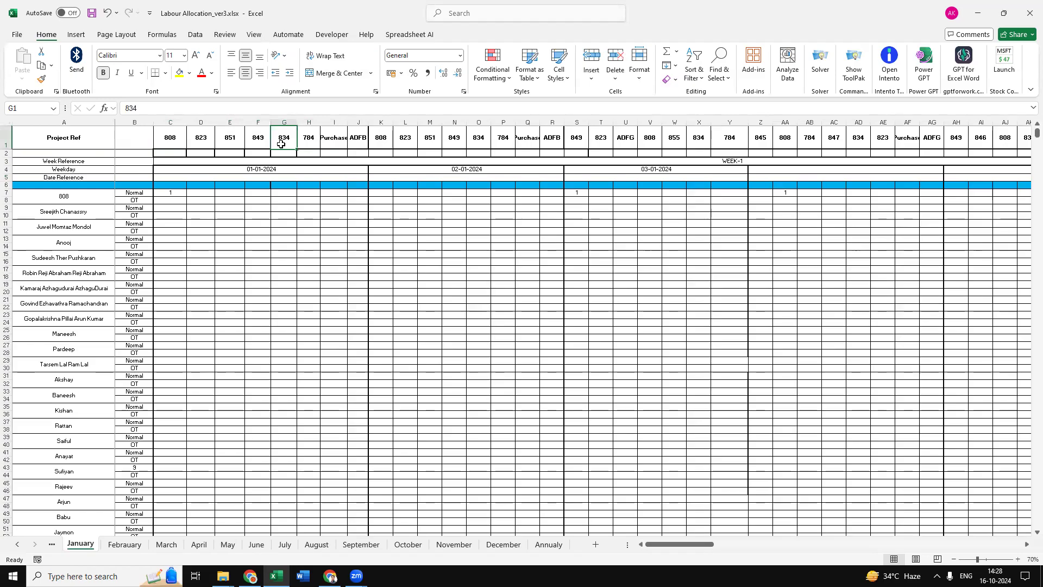
pyautogui.click(173, 136)
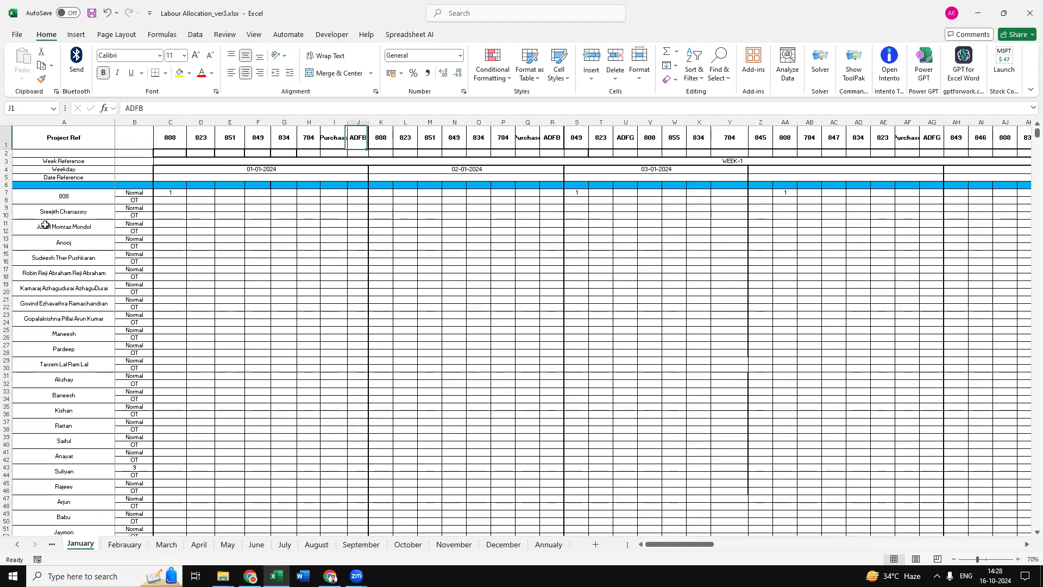
pyautogui.moveTo(61, 242); pyautogui.dragTo(61, 302)
pyautogui.click(75, 263)
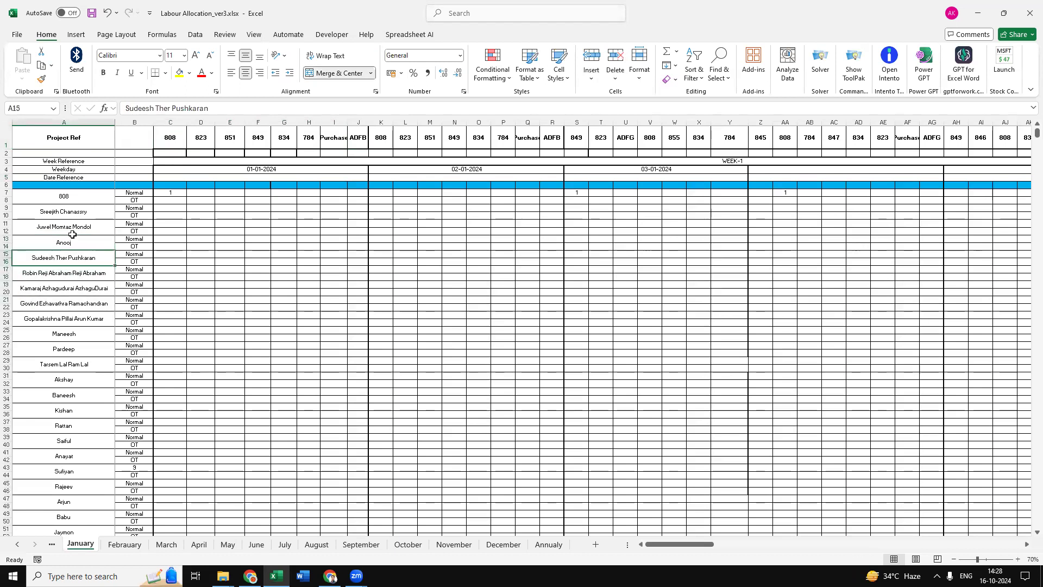
pyautogui.scroll(-4, 76, 270)
pyautogui.scroll(-3, 77, 271)
pyautogui.scroll(5, 79, 272)
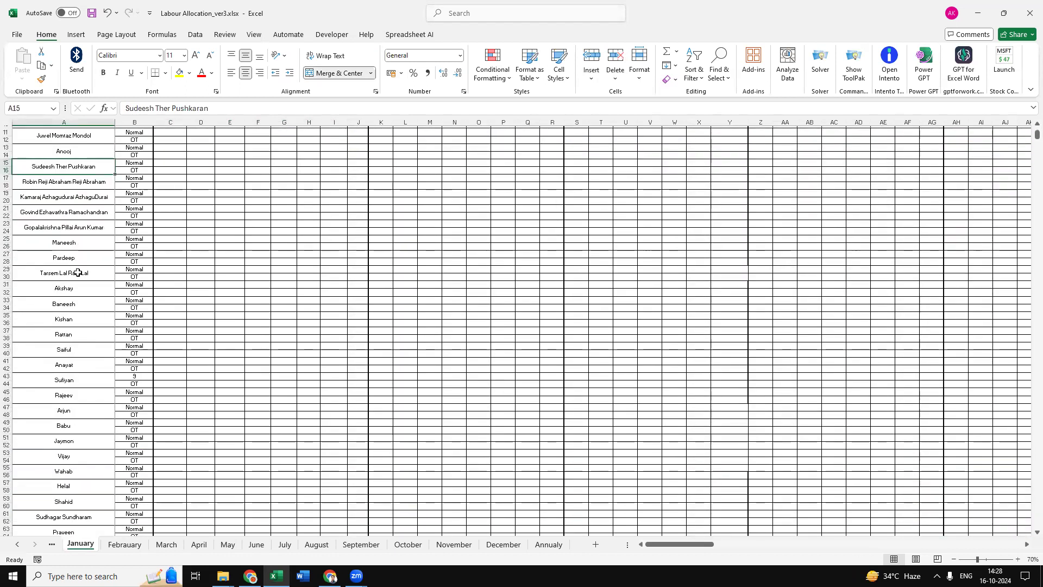
pyautogui.scroll(3, 103, 243)
pyautogui.click(86, 202)
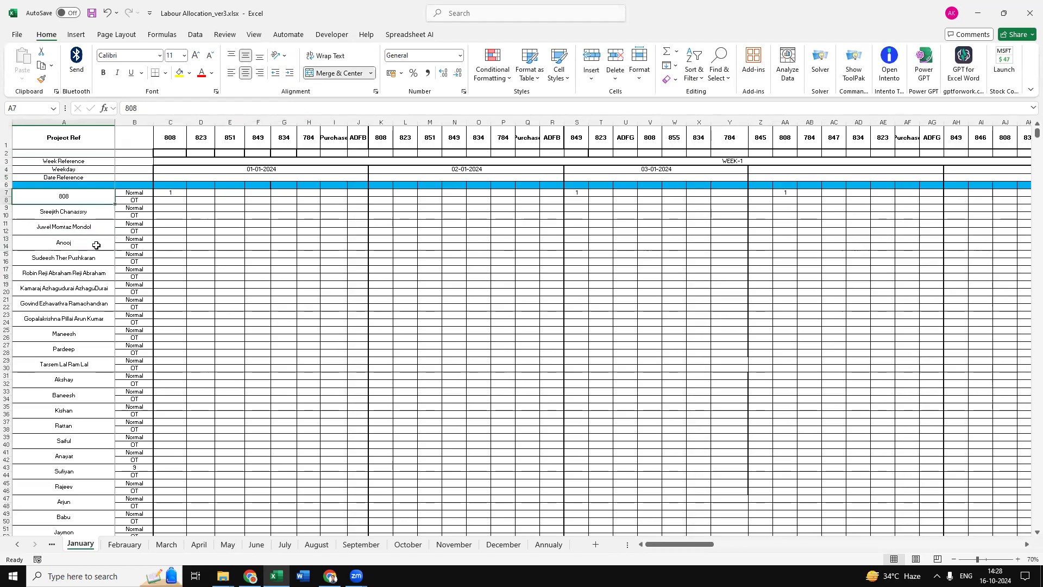
pyautogui.click(87, 225)
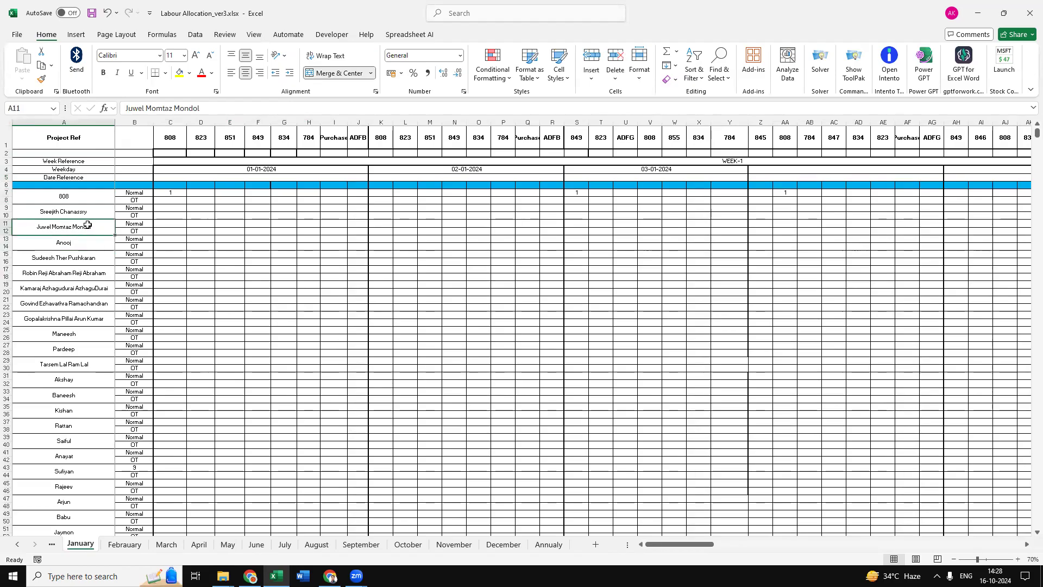
# Step: Review the Normal and OT rows for each employee down to the Total rows and the Summary table
pyautogui.click(133, 194)
pyautogui.click(134, 200)
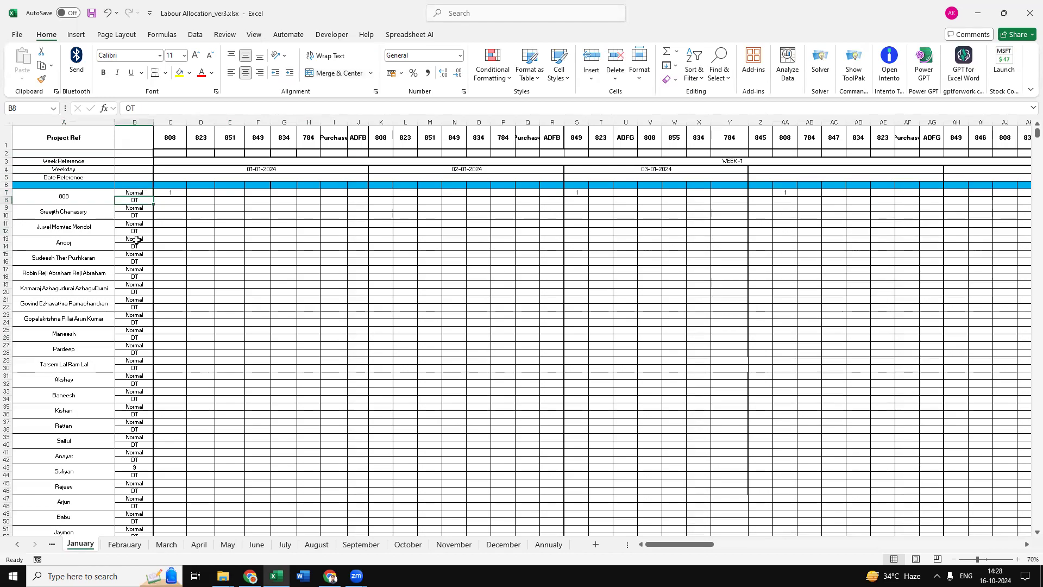
pyautogui.scroll(-13, 144, 377)
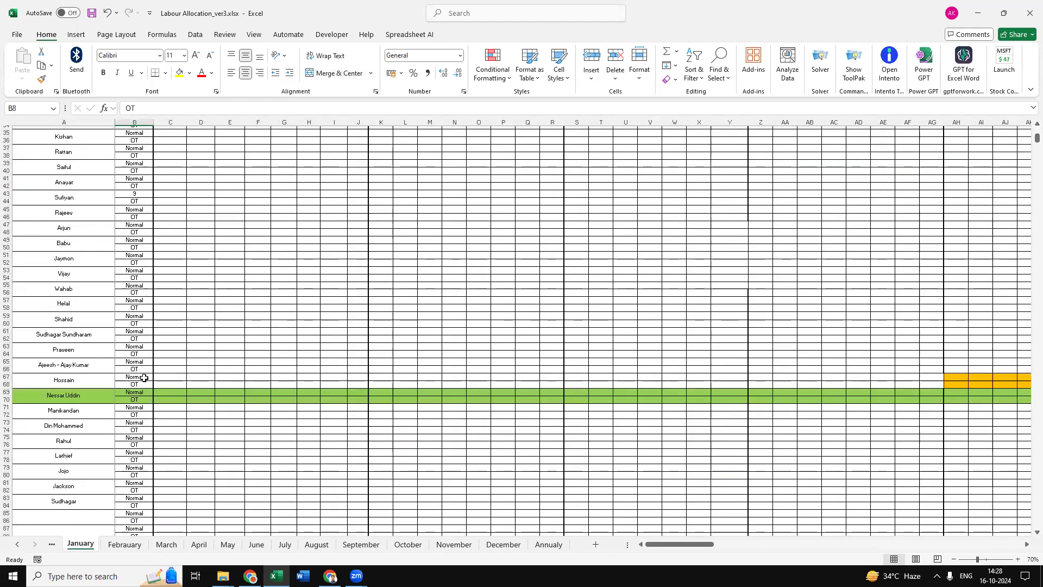
pyautogui.scroll(13, 154, 383)
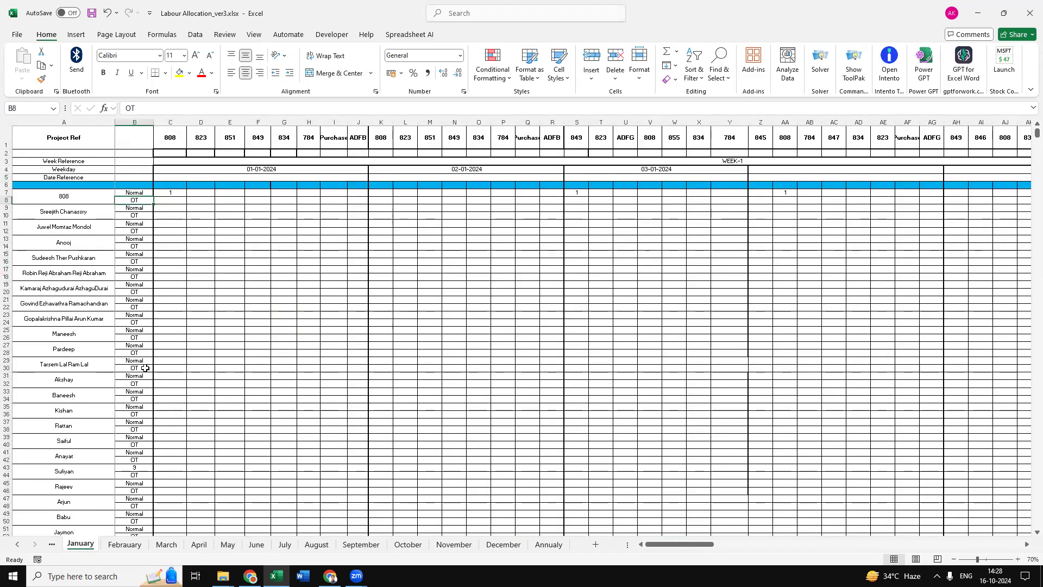
pyautogui.scroll(-20, 145, 368)
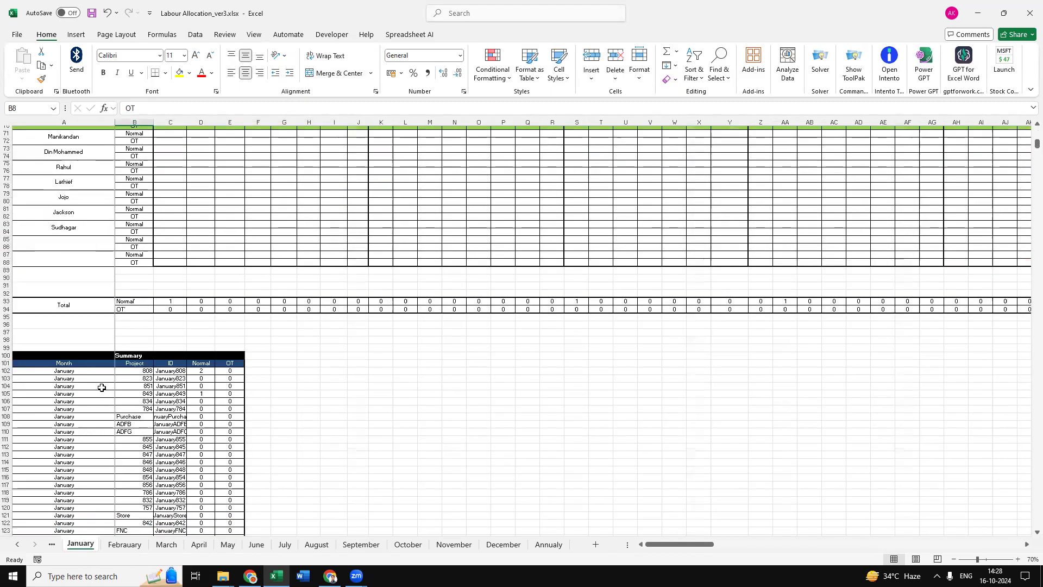
pyautogui.scroll(20, 102, 383)
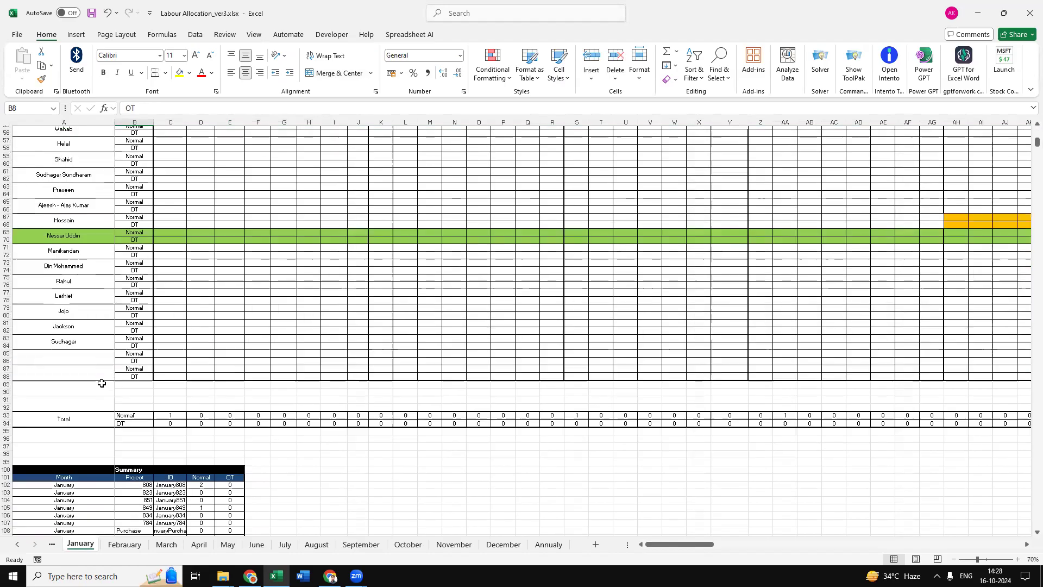
# Step: Examine which project codes in row 1 belong to the dates 01-01-2024 and 02-01-2024
pyautogui.moveTo(672, 544); pyautogui.dragTo(643, 537)
pyautogui.click(238, 177)
pyautogui.click(164, 132)
pyautogui.moveTo(164, 131); pyautogui.dragTo(352, 144)
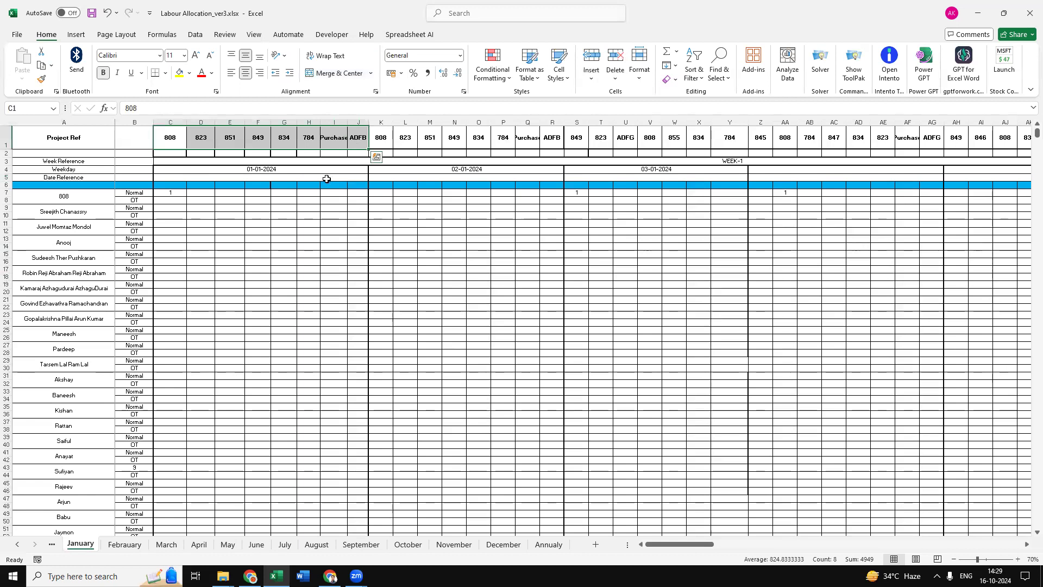
pyautogui.click(326, 179)
pyautogui.click(255, 168)
pyautogui.moveTo(163, 136); pyautogui.dragTo(552, 139)
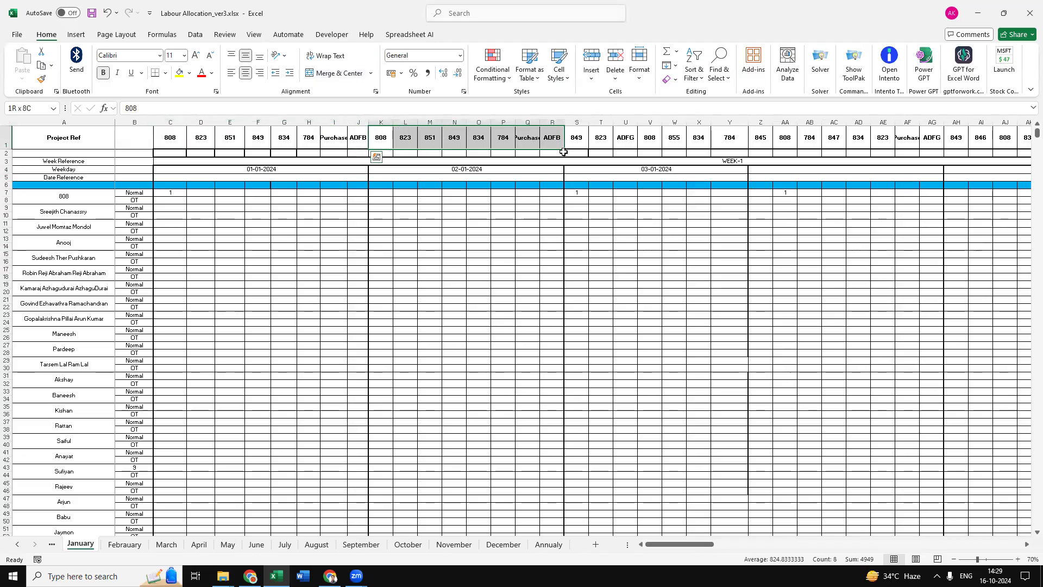
pyautogui.click(473, 169)
# Step: Examine the later weeks of January, including the orange-highlighted cells DW13:EB14
pyautogui.moveTo(679, 544); pyautogui.dragTo(771, 538)
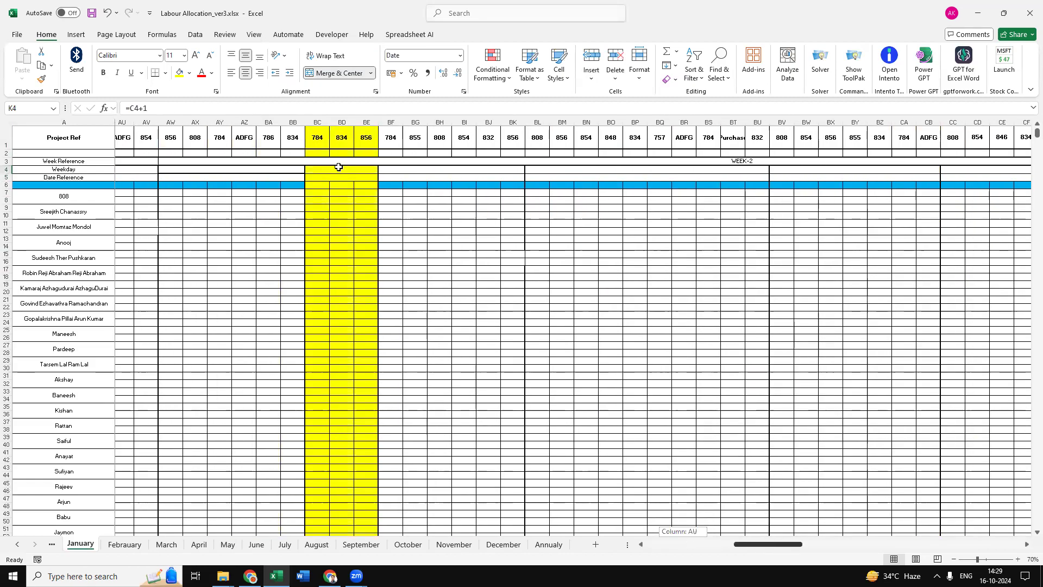
pyautogui.moveTo(793, 545); pyautogui.dragTo(900, 547)
pyautogui.moveTo(726, 243); pyautogui.dragTo(840, 249)
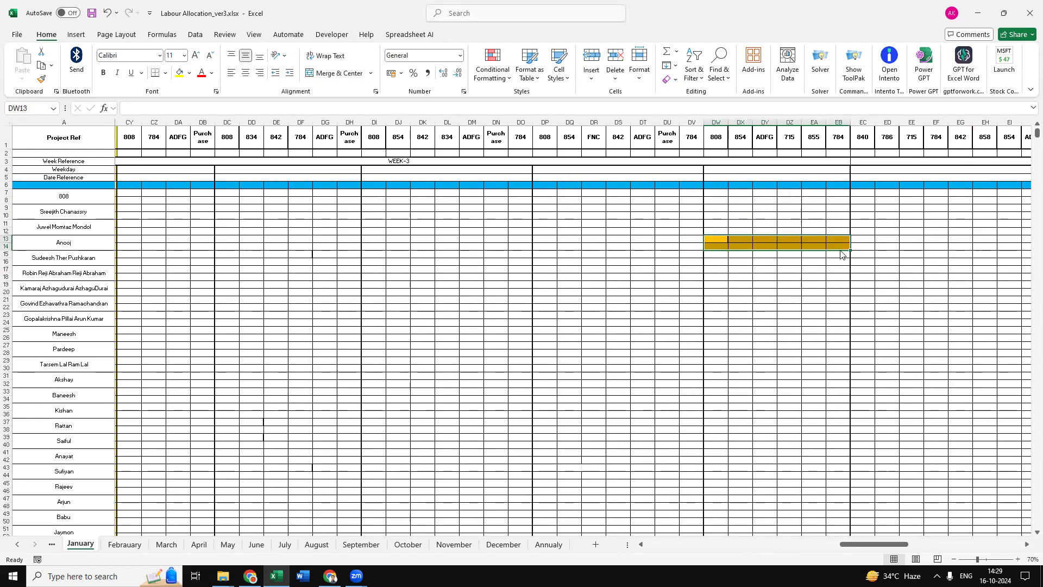
pyautogui.click(821, 293)
pyautogui.moveTo(715, 243); pyautogui.dragTo(840, 249)
pyautogui.click(789, 239)
pyautogui.click(716, 241)
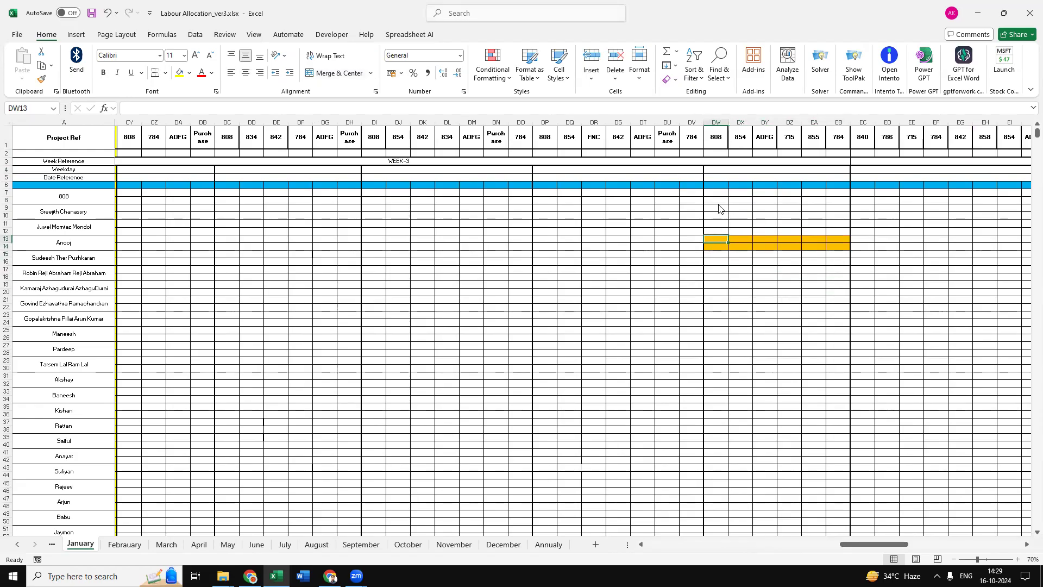
pyautogui.click(735, 248)
pyautogui.click(722, 240)
pyautogui.click(741, 200)
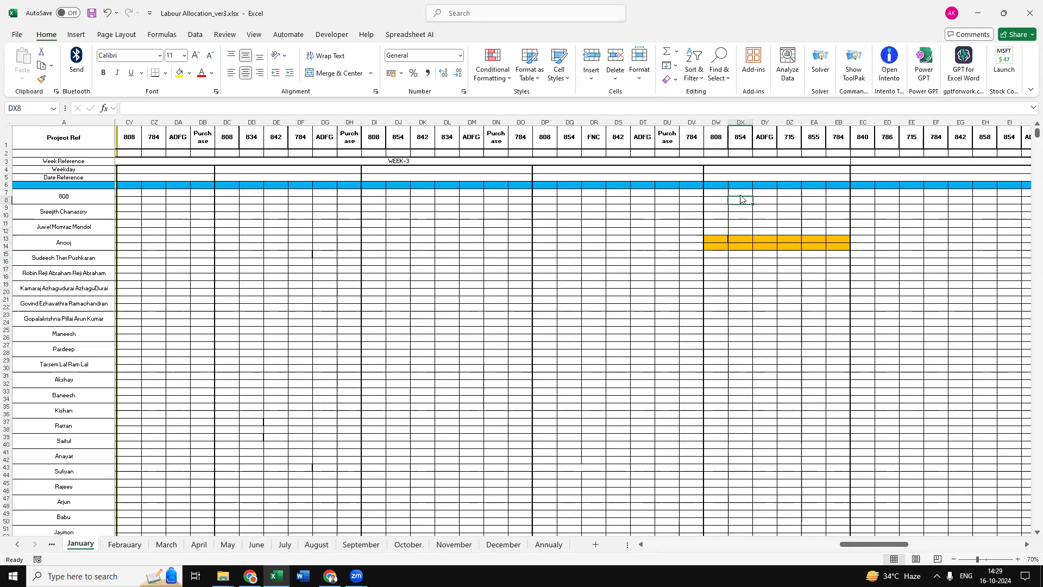
pyautogui.moveTo(728, 240); pyautogui.dragTo(830, 245)
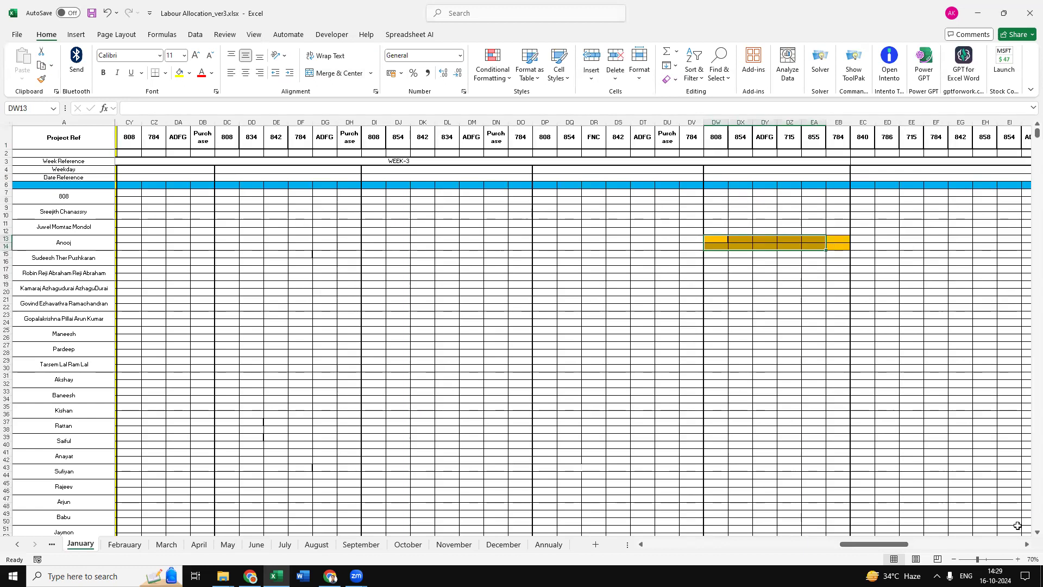
pyautogui.click(755, 255)
pyautogui.click(723, 242)
# Step: Inspect the row total formula in GP7 and the entries it adds up in C7, S7 and AA7
pyautogui.moveTo(906, 543); pyautogui.dragTo(1021, 543)
pyautogui.click(973, 193)
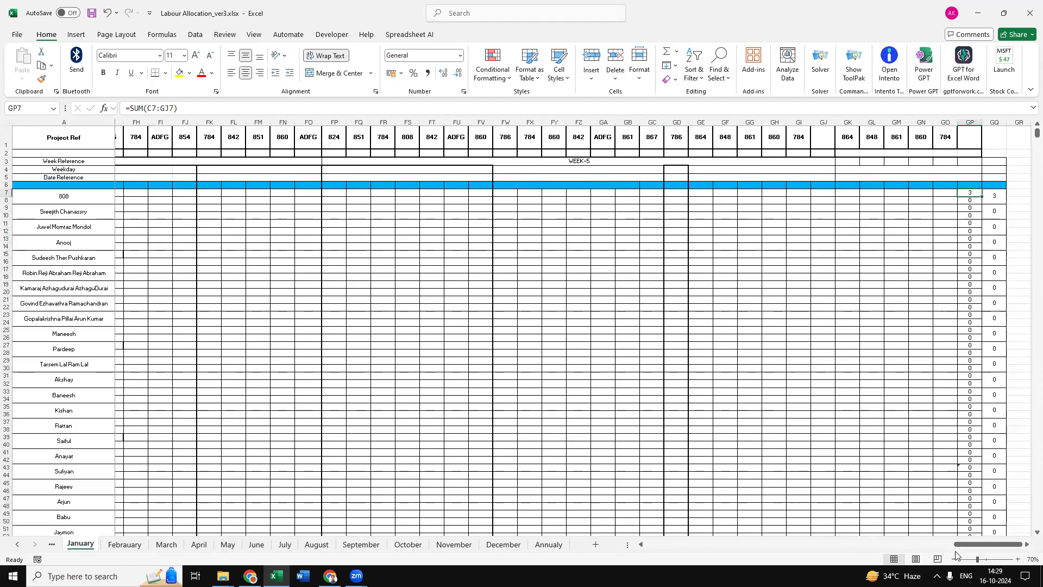
pyautogui.press('Home')
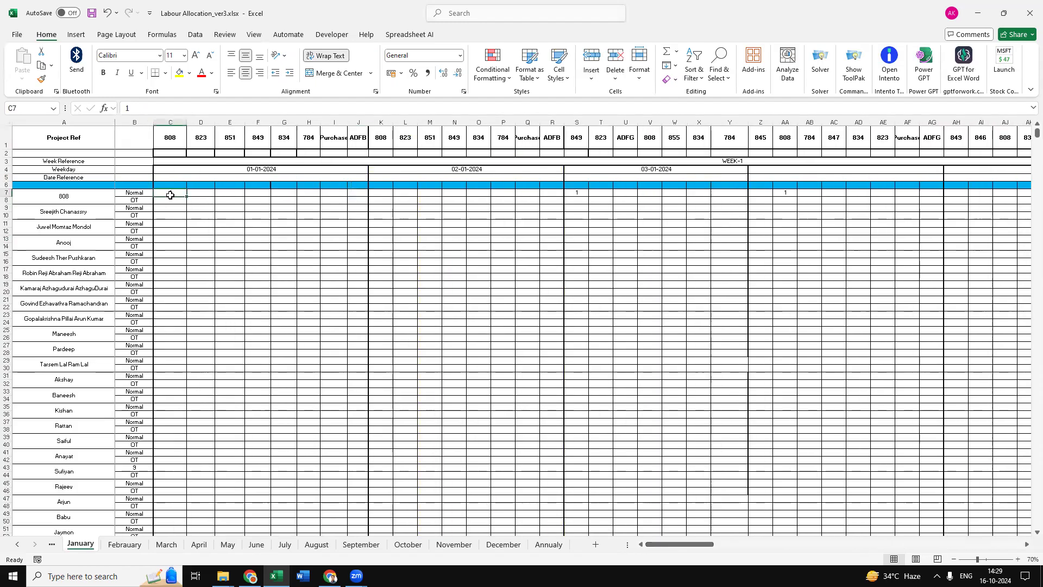
pyautogui.click(579, 194)
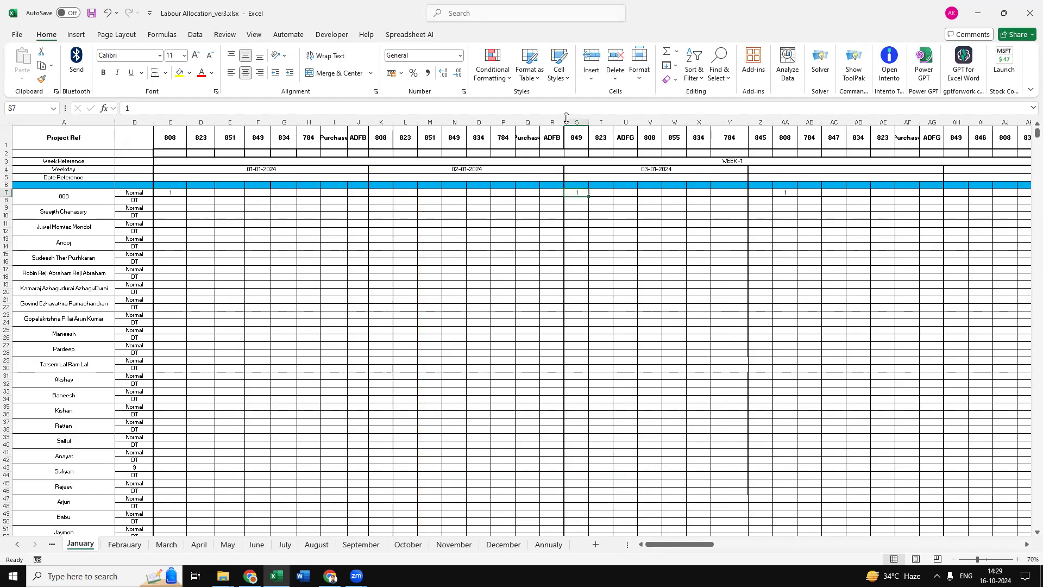
pyautogui.moveTo(690, 545); pyautogui.dragTo(793, 196)
pyautogui.click(791, 195)
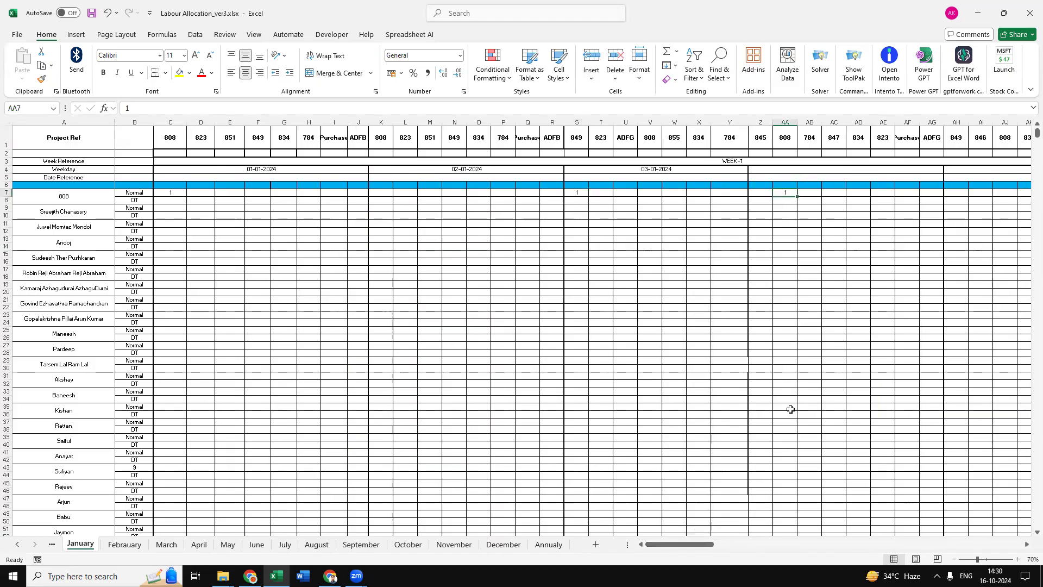
# Step: Enter the date 04-01-02024 in the Weekday row cell Z4, above the fourth day's block of projects
pyautogui.moveTo(697, 549); pyautogui.dragTo(697, 548)
pyautogui.click(835, 169)
pyautogui.write('04')
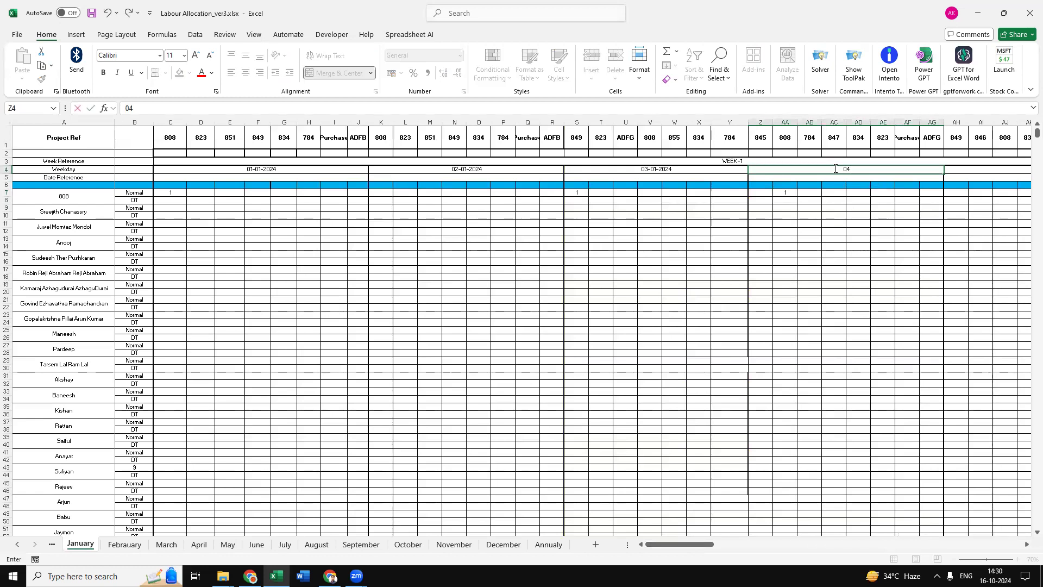
pyautogui.write('-01-02024')
pyautogui.click(866, 238)
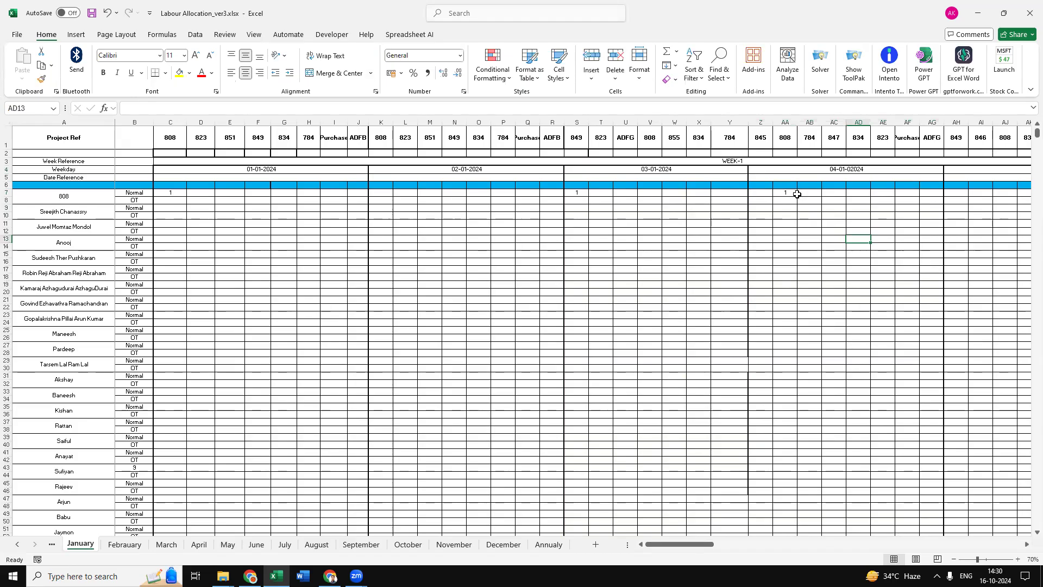
# Step: Enter 1 in cell Z7, the first row's Normal entry under project 845
pyautogui.click(771, 186)
pyautogui.click(761, 193)
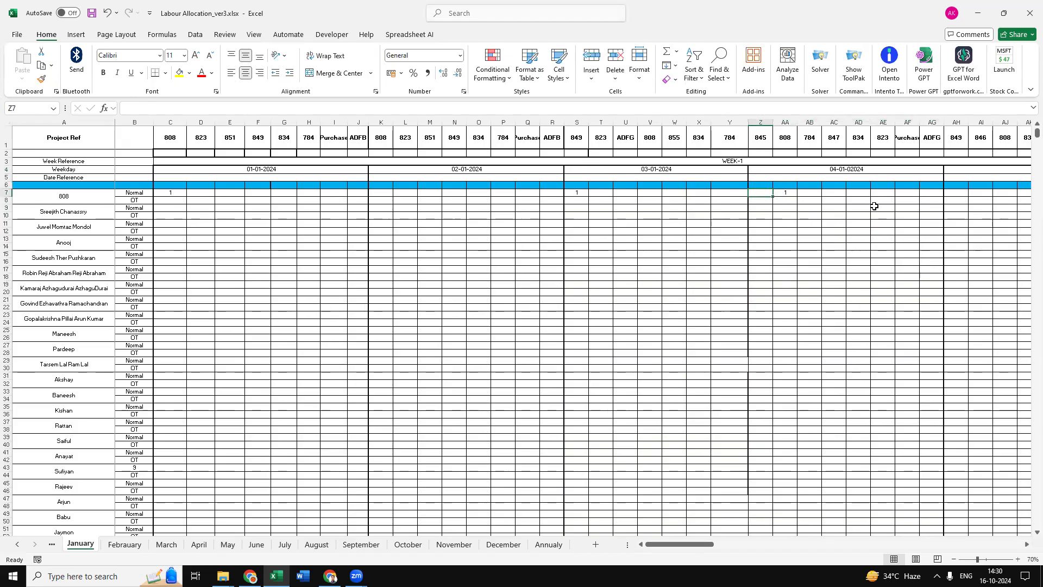
pyautogui.write('1')
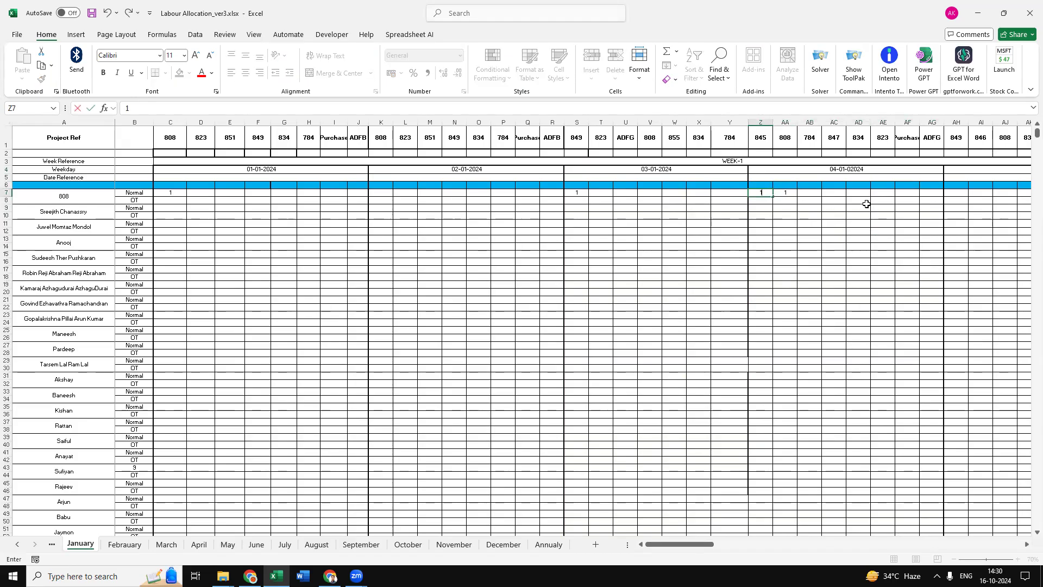
pyautogui.click(866, 203)
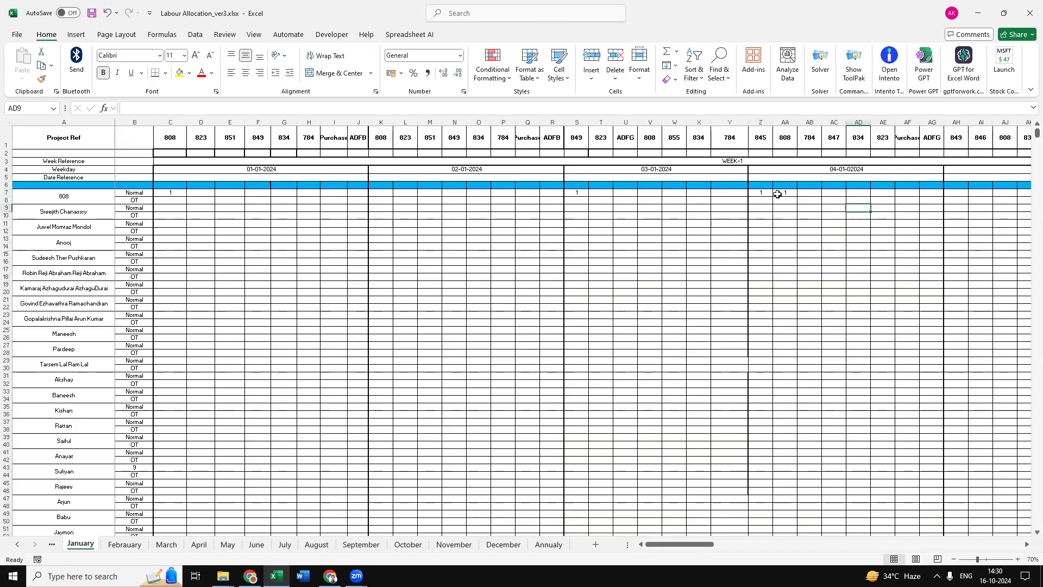
# Step: Check the row totals in the last columns and the Normal and OT totals below the grid
pyautogui.scroll(-5, 759, 331)
pyautogui.scroll(5, 770, 415)
pyautogui.keyDown('shift'); pyautogui.click(988, 548); pyautogui.keyUp('shift')
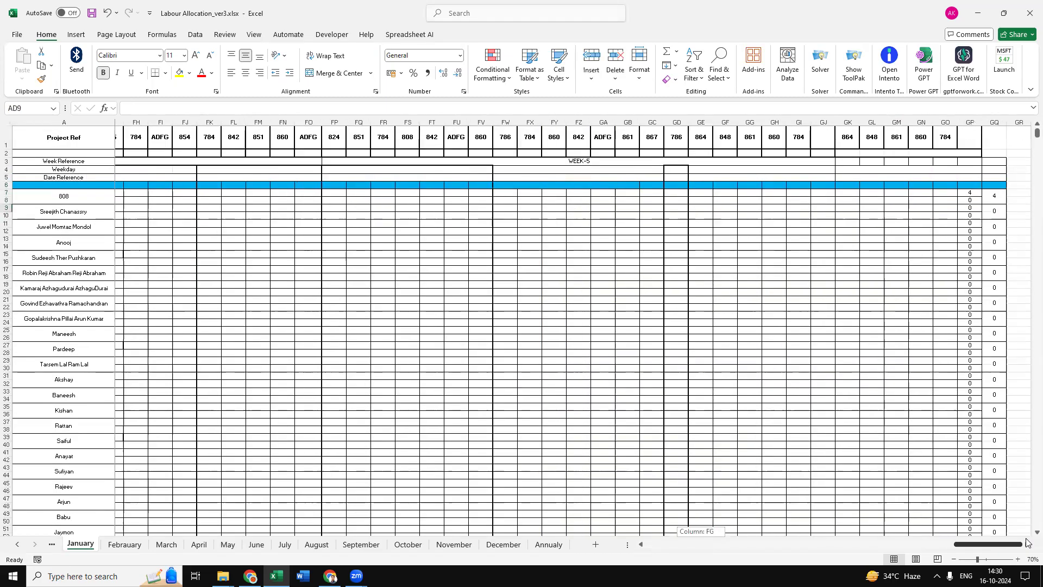
pyautogui.moveTo(956, 546); pyautogui.dragTo(467, 539)
pyautogui.scroll(-18, 275, 396)
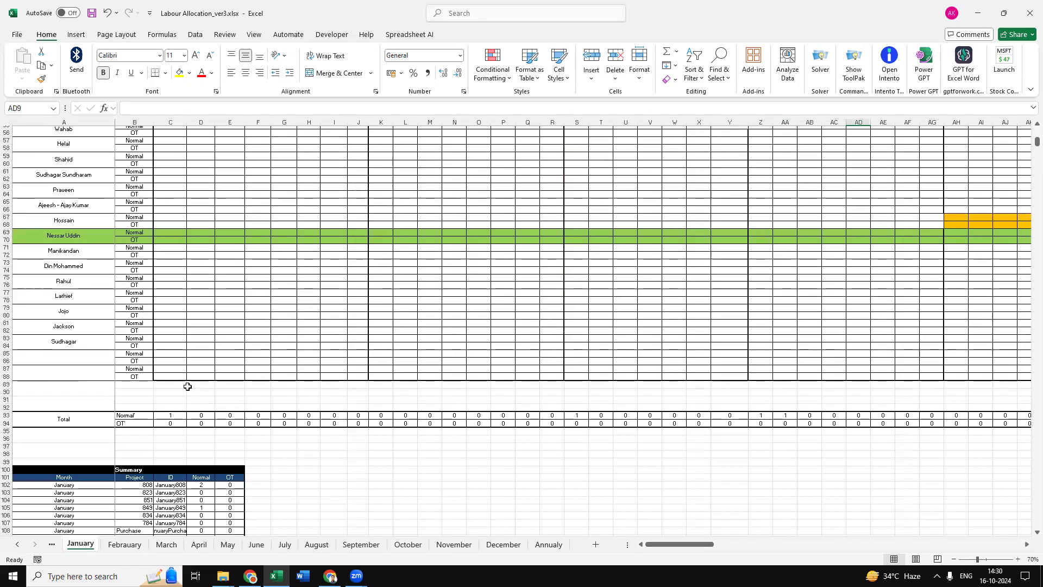
pyautogui.scroll(18, 183, 348)
pyautogui.scroll(-14, 198, 413)
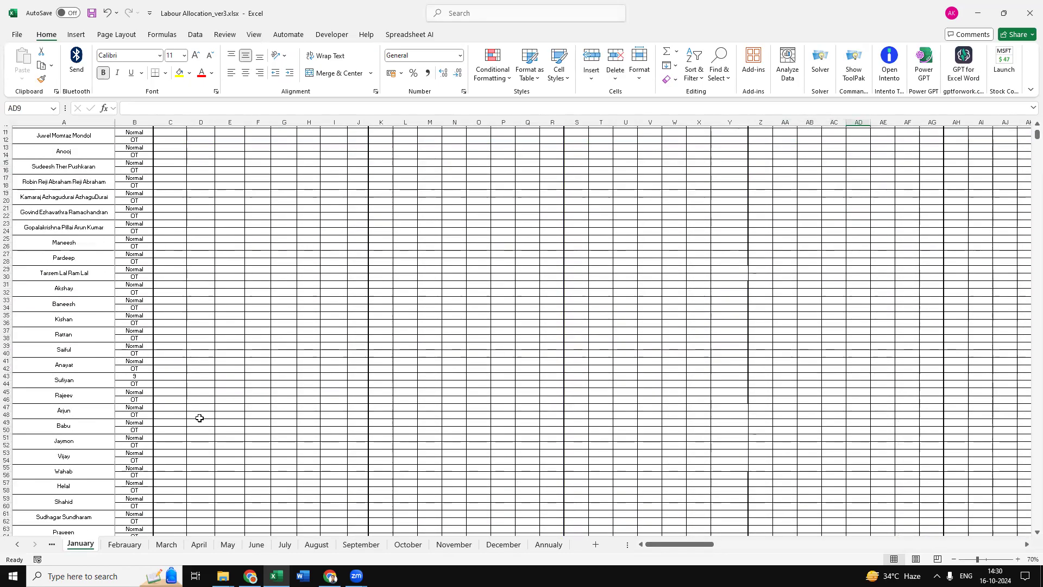
# Step: Freeze the top row of the January sheet, which holds the project references
pyautogui.scroll(14, 200, 310)
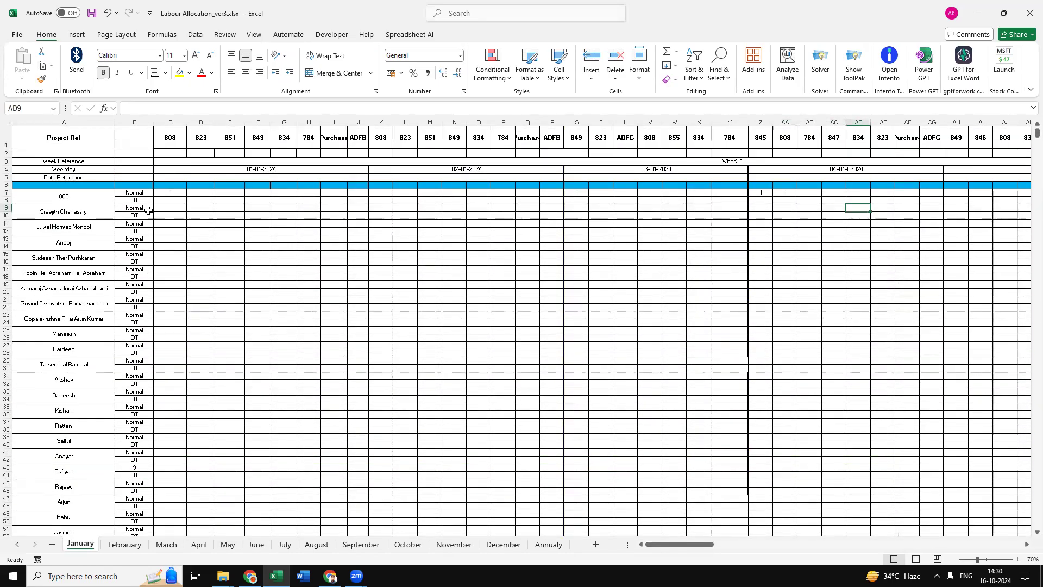
pyautogui.click(16, 133)
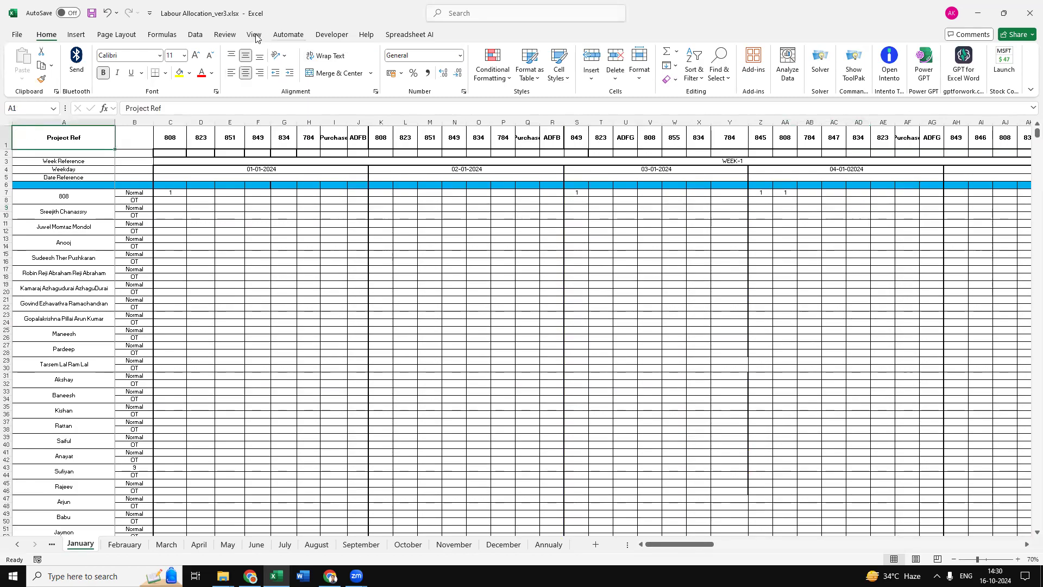
pyautogui.click(225, 34)
pyautogui.click(253, 34)
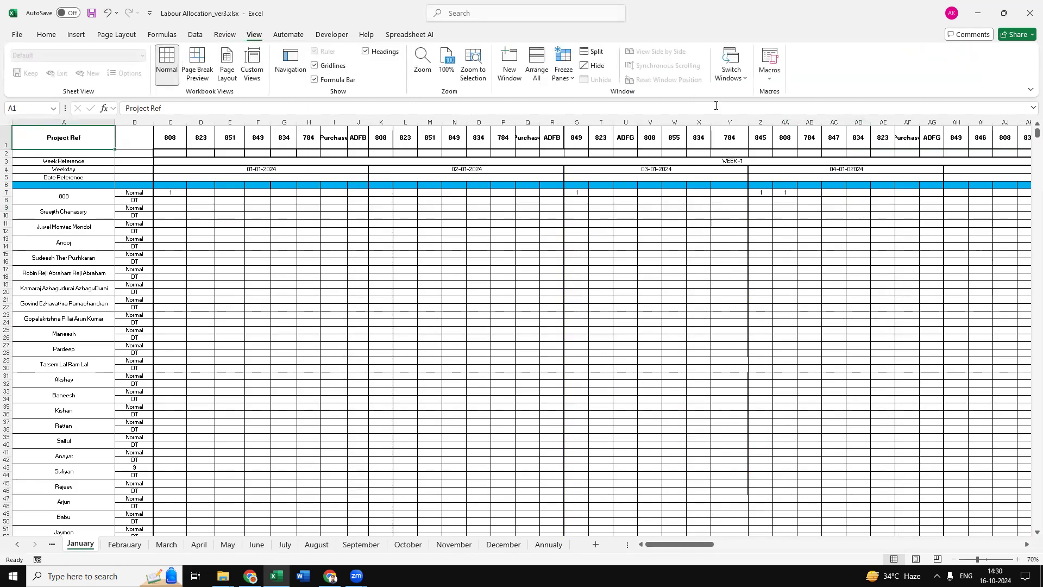
pyautogui.click(563, 68)
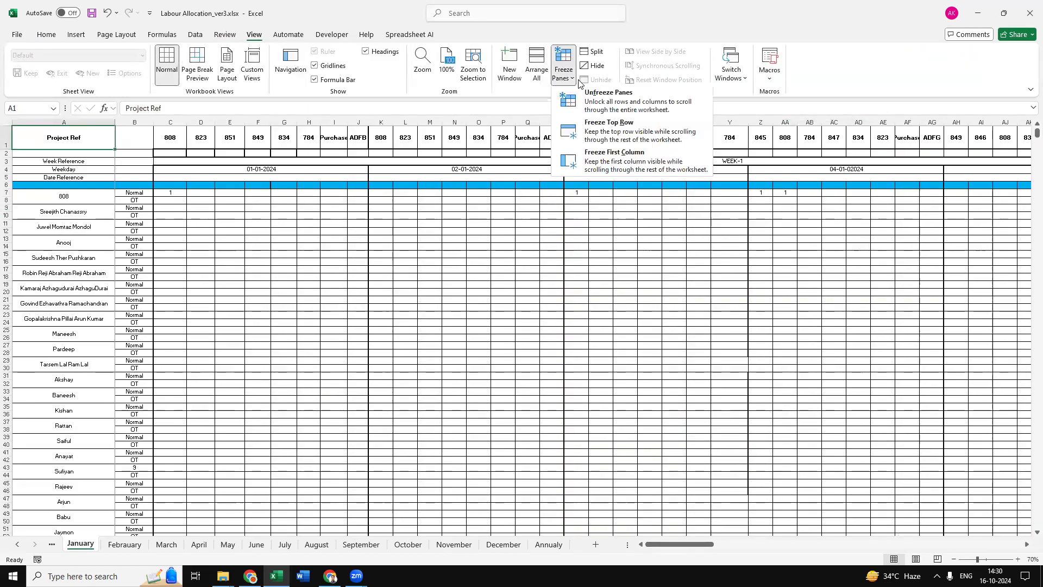
pyautogui.click(625, 136)
pyautogui.click(464, 268)
pyautogui.scroll(-5, 389, 337)
pyautogui.scroll(5, 375, 333)
pyautogui.scroll(-18, 132, 337)
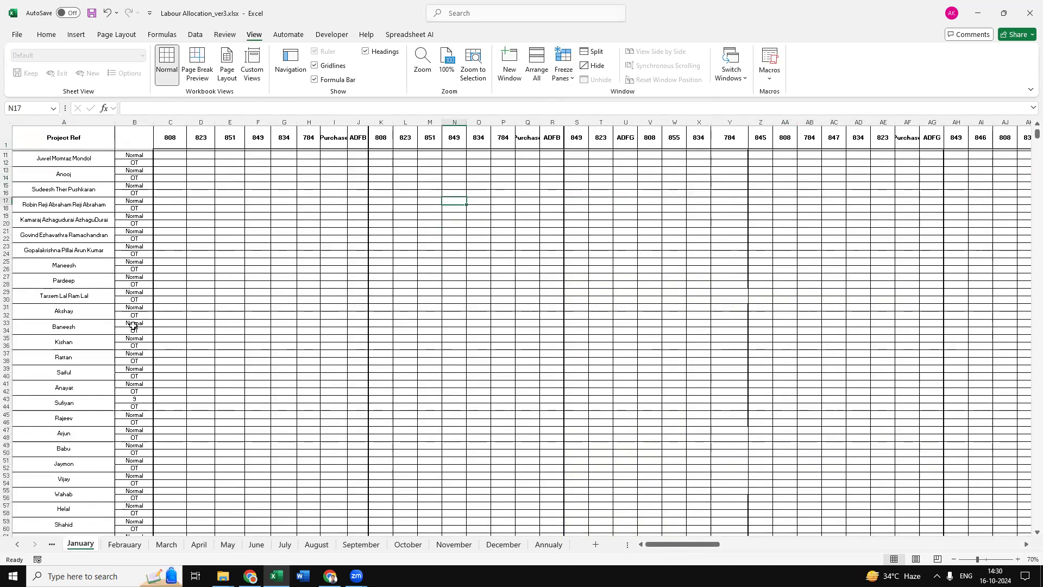
# Step: Check the Normal and OT totals for the first project column below the grid
pyautogui.scroll(-4, 229, 394)
pyautogui.click(170, 346)
pyautogui.click(225, 370)
# Step: Enter 1 in cell C26, an OT entry under project 808 for 01-01-2024
pyautogui.scroll(20, 200, 263)
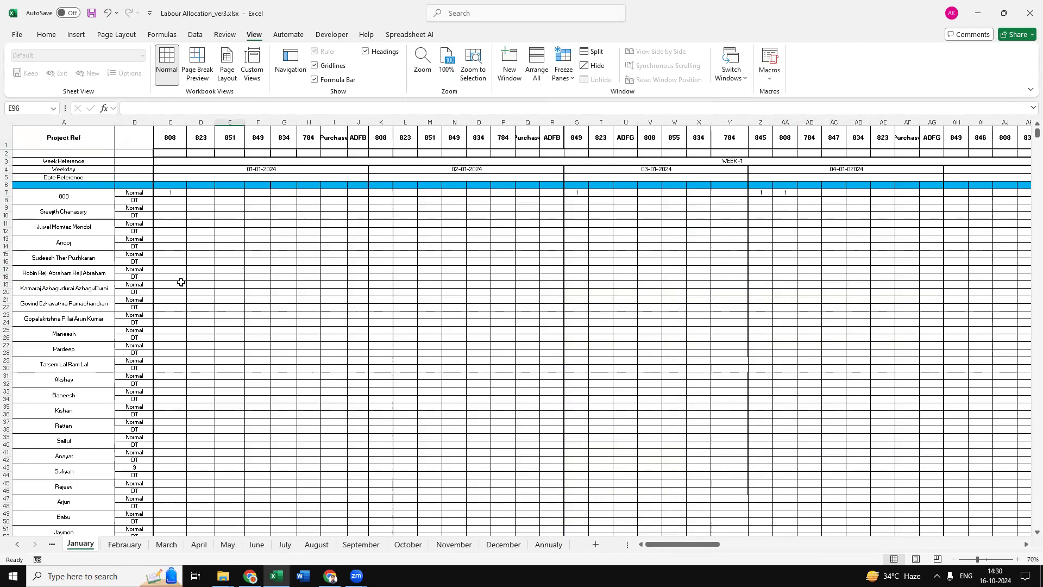
pyautogui.click(166, 333)
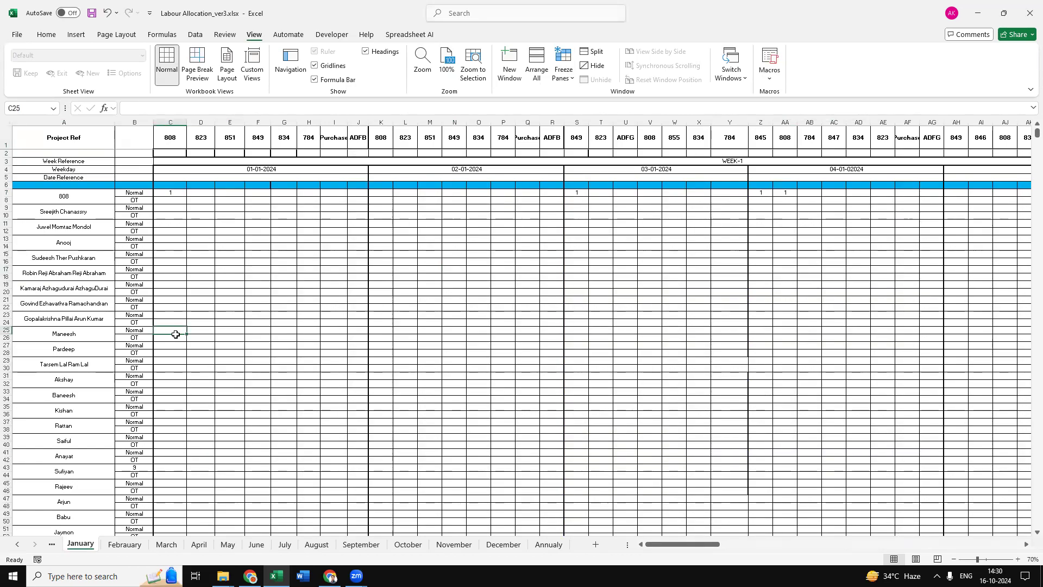
pyautogui.click(170, 338)
pyautogui.write('1')
# Step: Inspect the OT total formula in C94 and the ranges it refers to
pyautogui.scroll(-6, 249, 368)
pyautogui.scroll(-9, 243, 412)
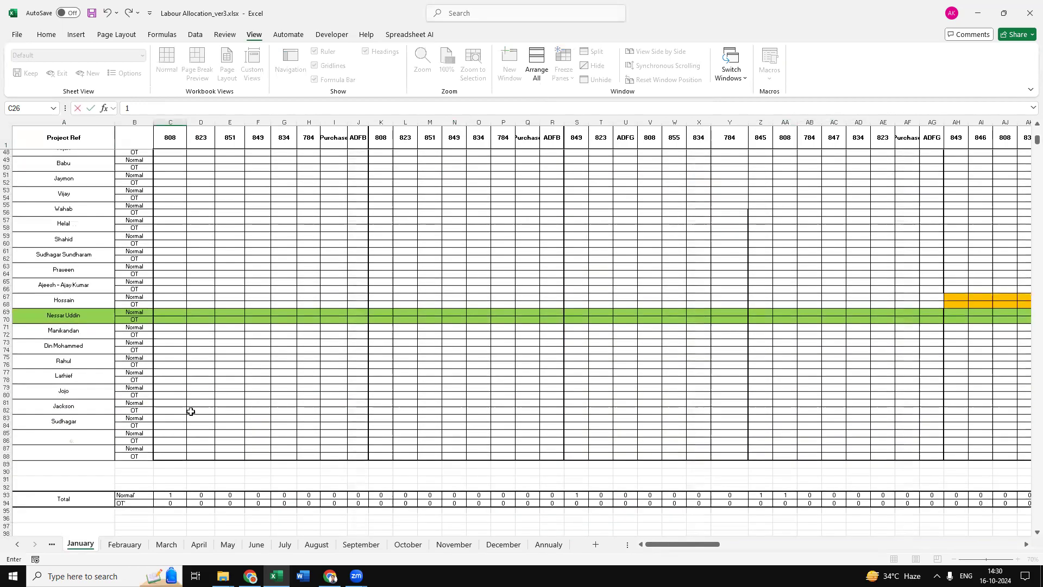
pyautogui.scroll(-5, 174, 400)
pyautogui.click(175, 400)
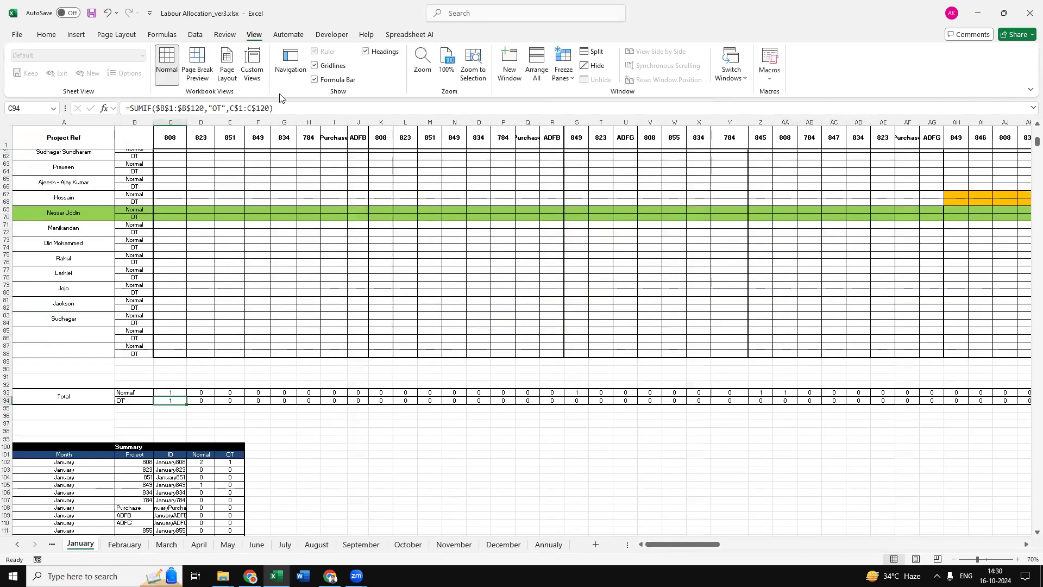
pyautogui.click(289, 109)
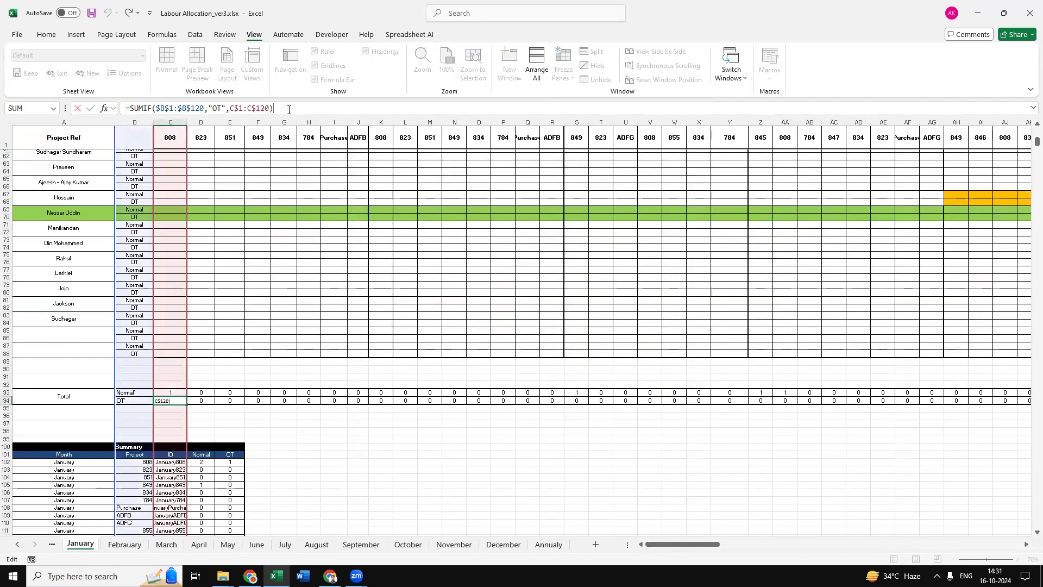
pyautogui.click(292, 418)
pyautogui.click(156, 401)
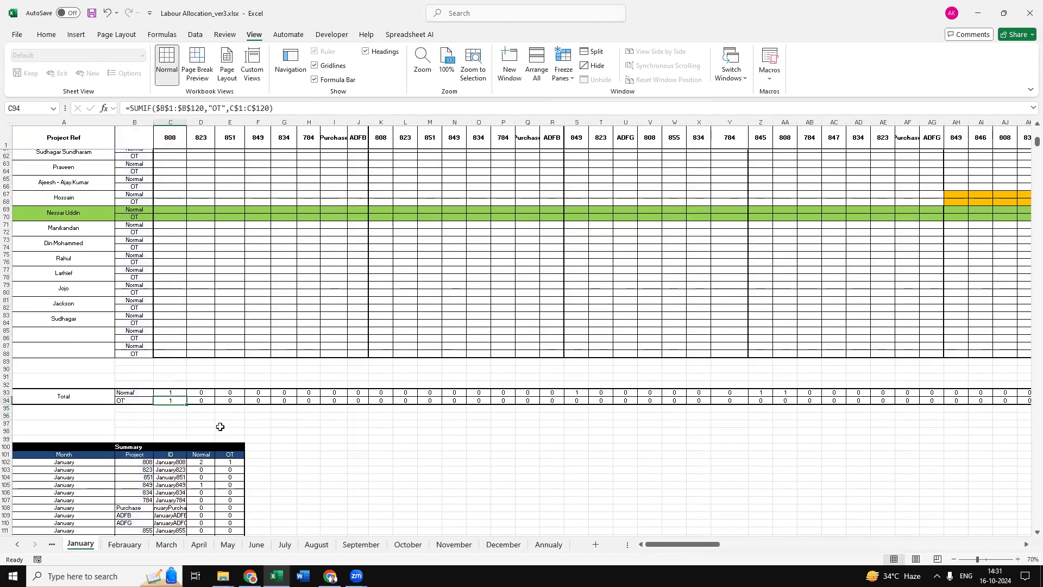
# Step: Enter 1 in cell C10, the first named employee's OT entry under project 808
pyautogui.scroll(20, 219, 404)
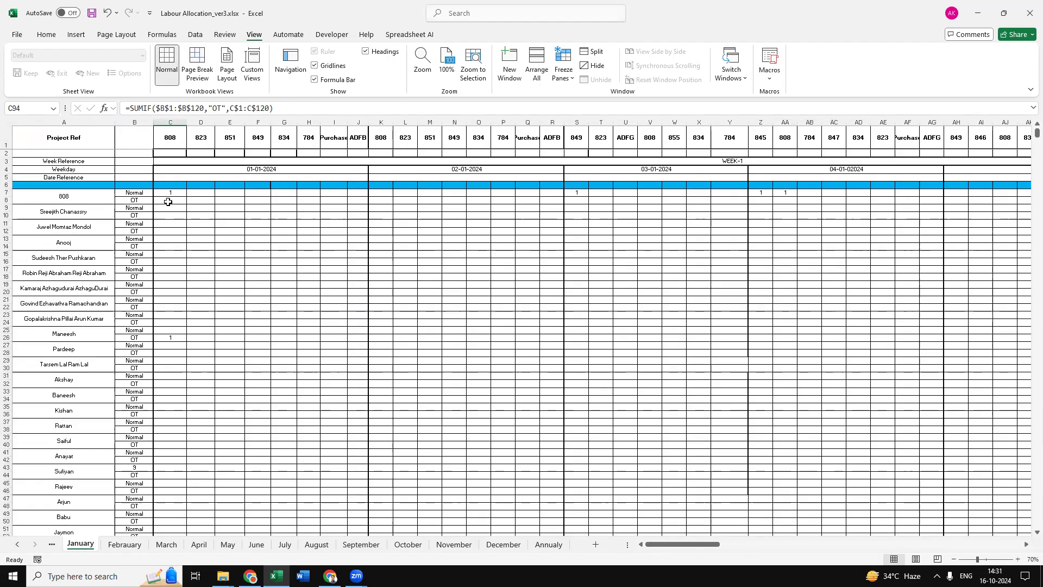
pyautogui.click(168, 199)
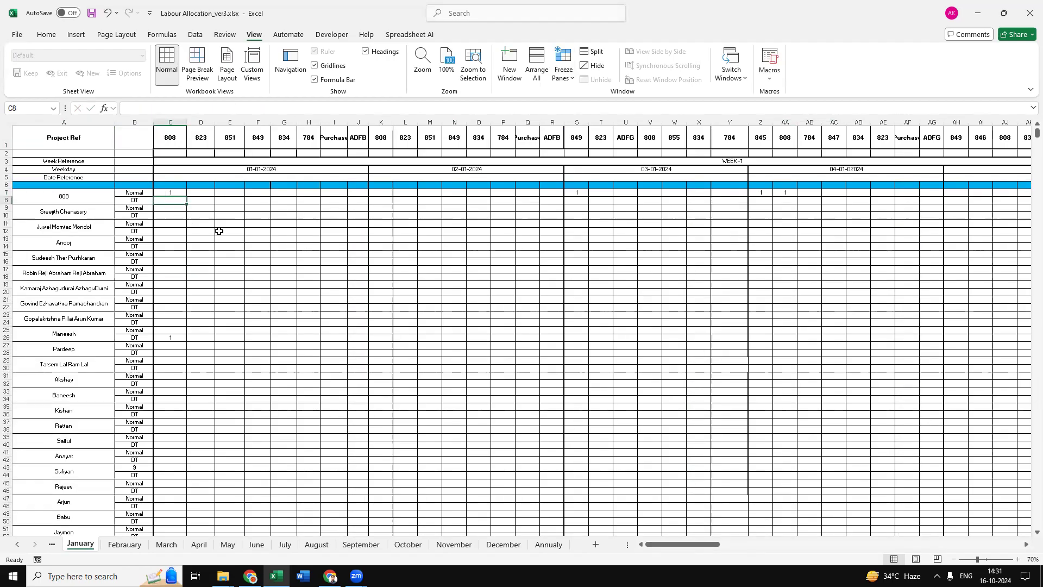
pyautogui.click(234, 277)
# Step: Review the project totals and inspect the Summary formulas for project 808 in B102, D102 and E102
pyautogui.scroll(-9, 223, 337)
pyautogui.scroll(-6, 224, 362)
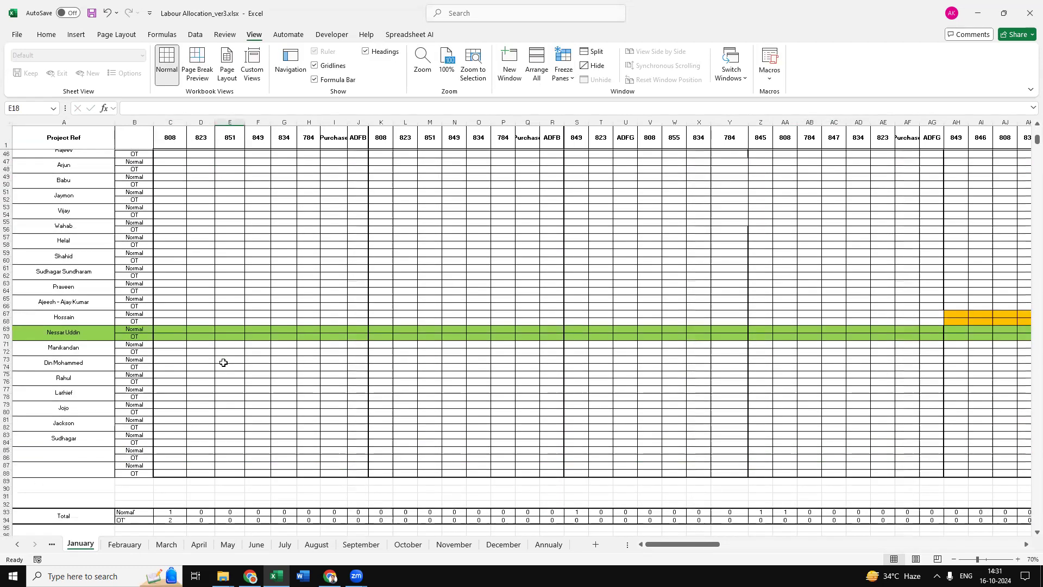
pyautogui.scroll(-4, 183, 423)
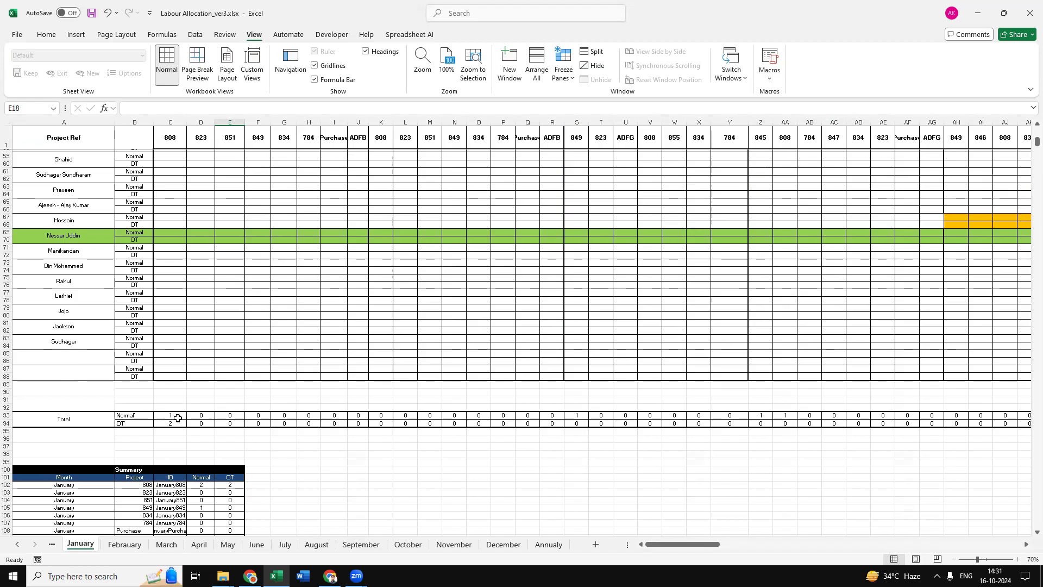
pyautogui.scroll(-8, 256, 391)
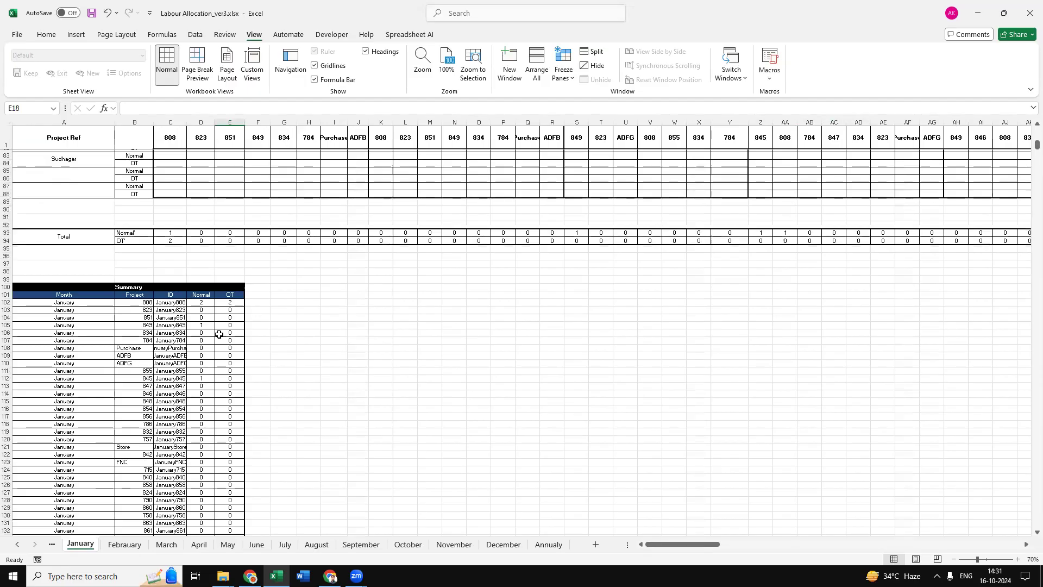
pyautogui.click(126, 303)
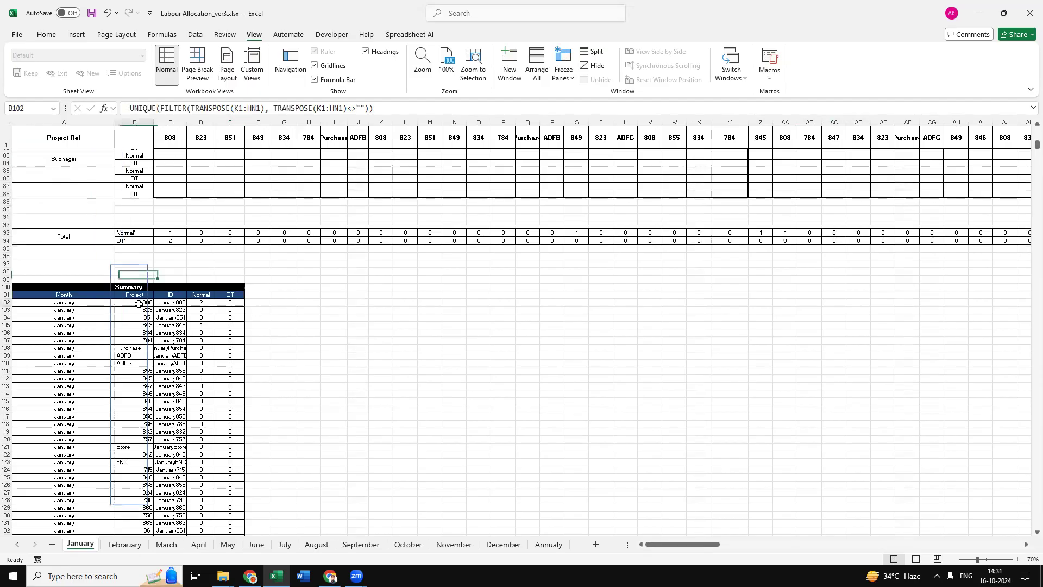
pyautogui.click(212, 302)
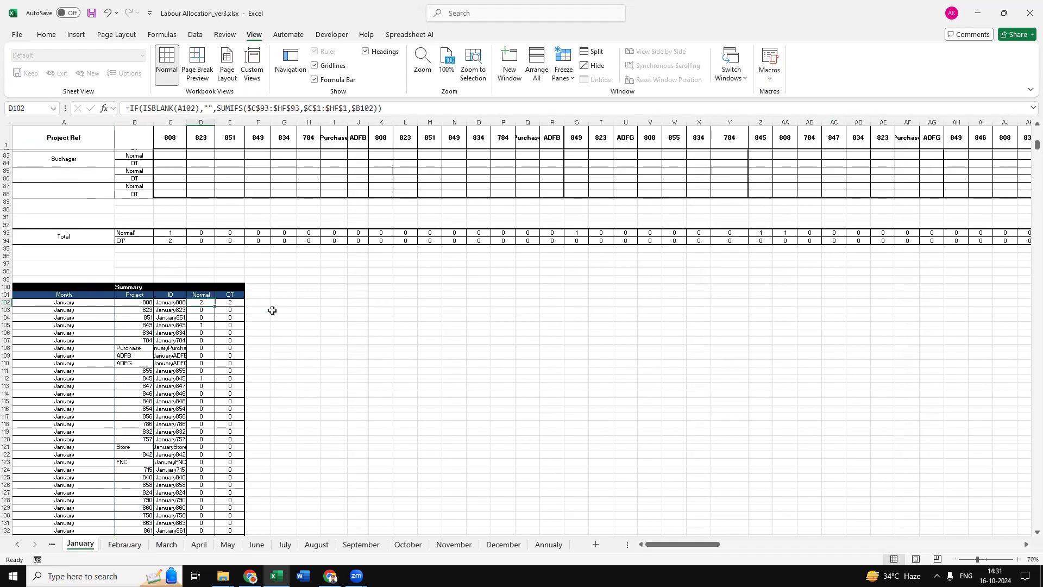
pyautogui.click(236, 303)
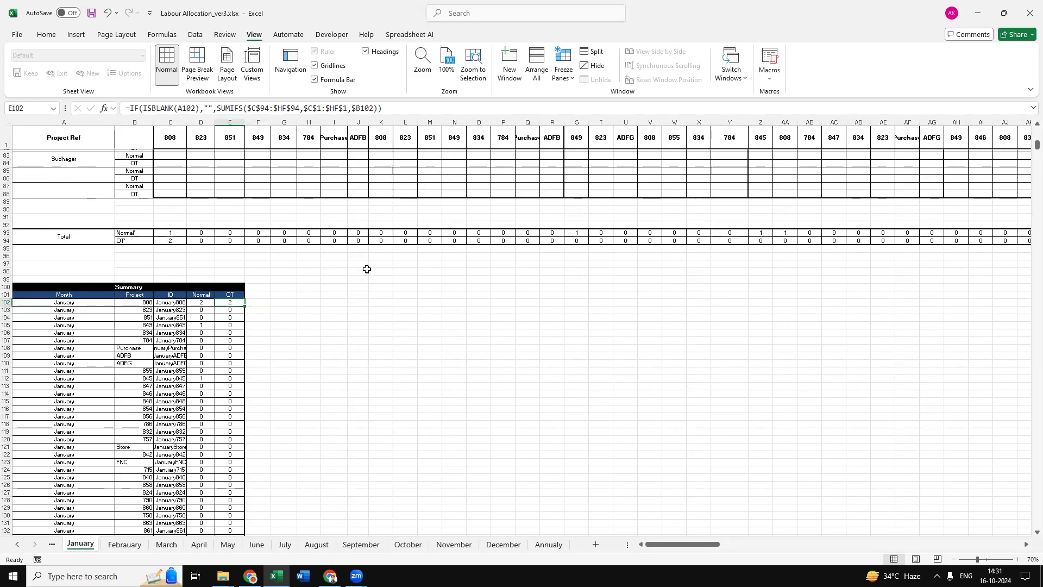
# Step: Compare the project numbers across header row 1 with the project list in the Summary table
pyautogui.click(303, 287)
pyautogui.scroll(11, 299, 289)
pyautogui.scroll(16, 299, 289)
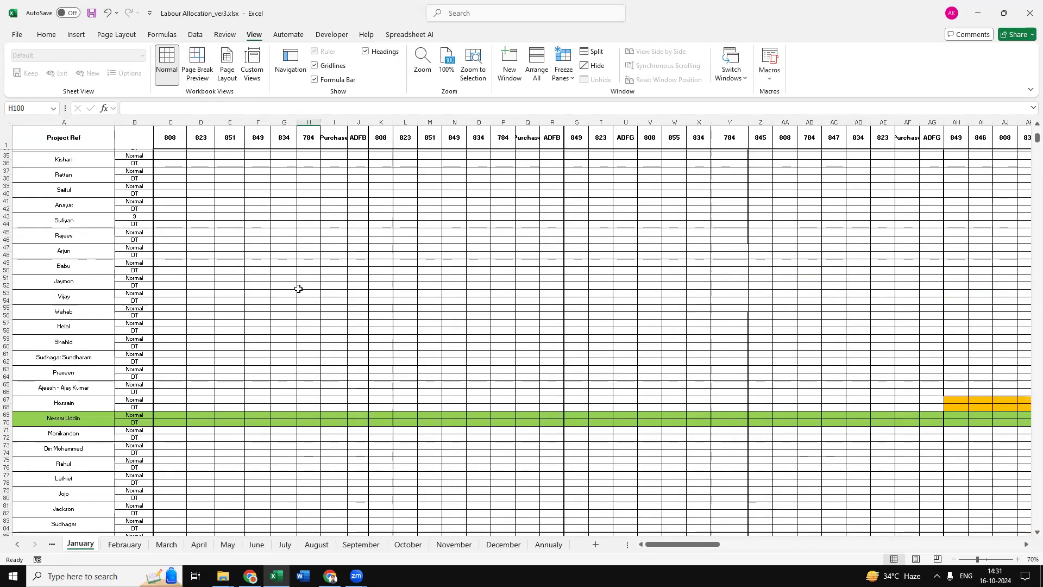
pyautogui.scroll(-20, 299, 288)
pyautogui.scroll(-3, 316, 368)
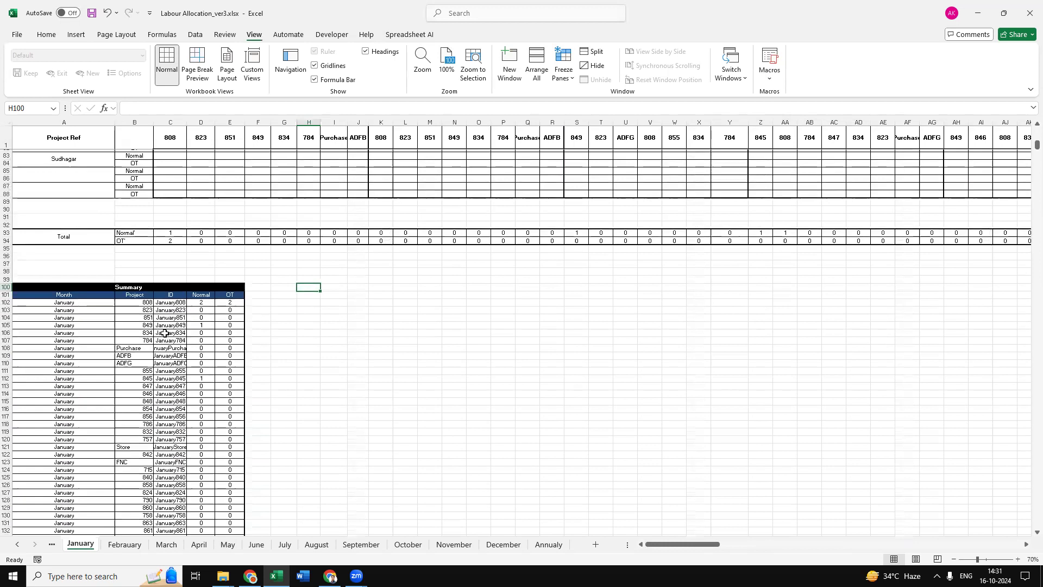
pyautogui.scroll(20, 458, 190)
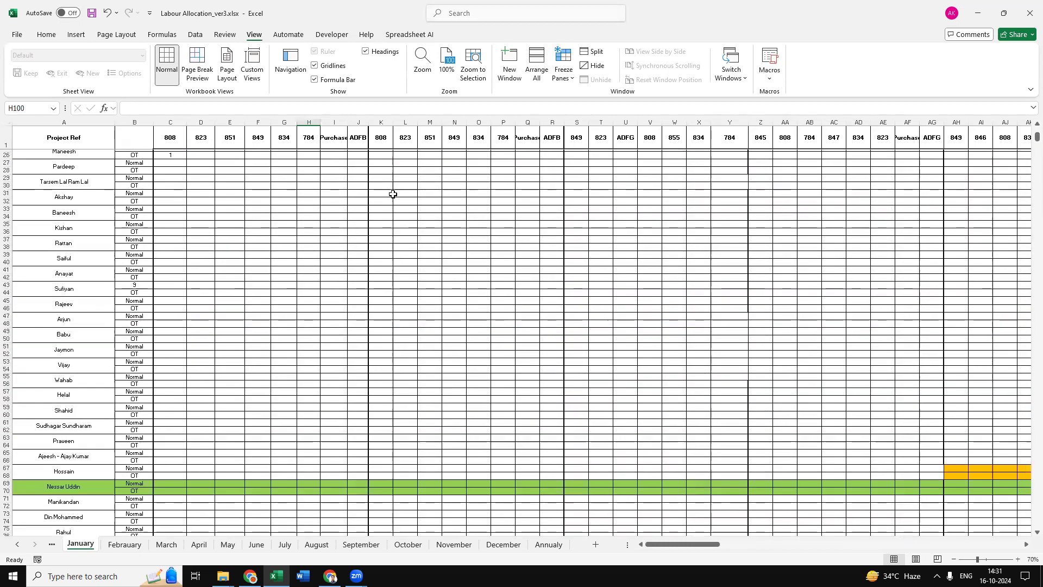
pyautogui.click(163, 137)
pyautogui.click(283, 123)
pyautogui.click(496, 144)
pyautogui.click(842, 134)
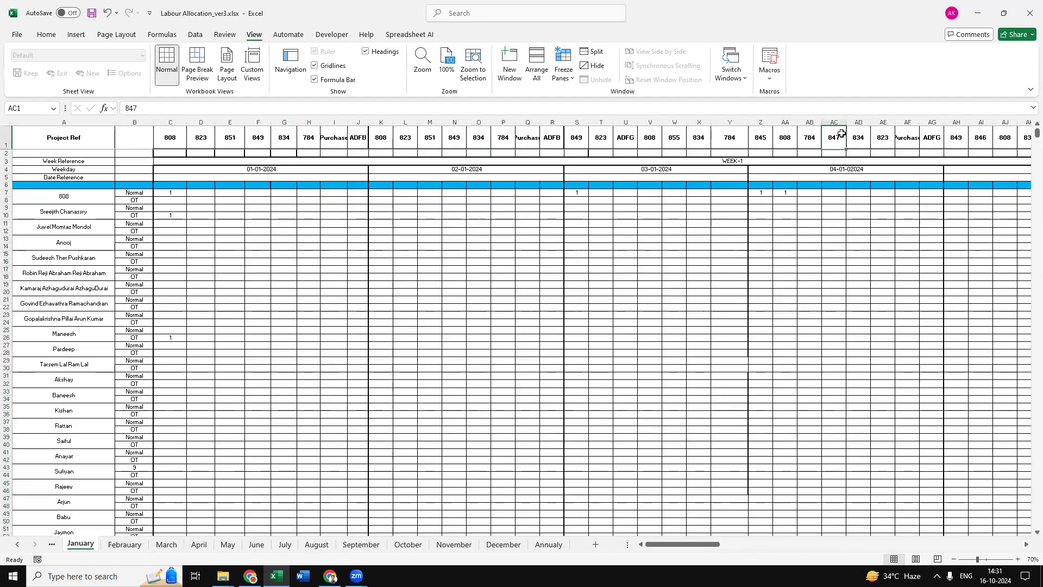
pyautogui.scroll(-20, 285, 396)
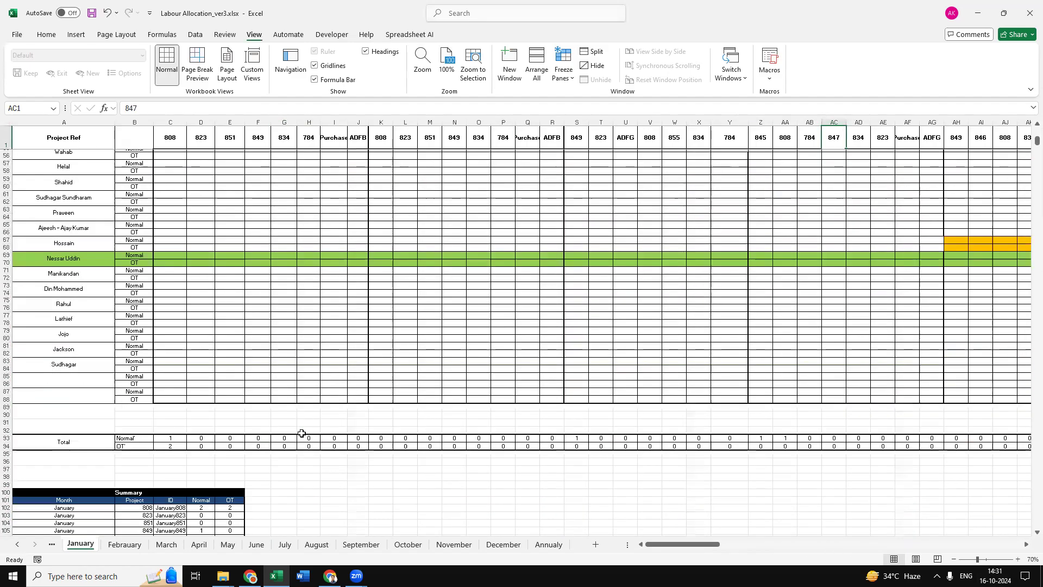
pyautogui.scroll(-8, 119, 365)
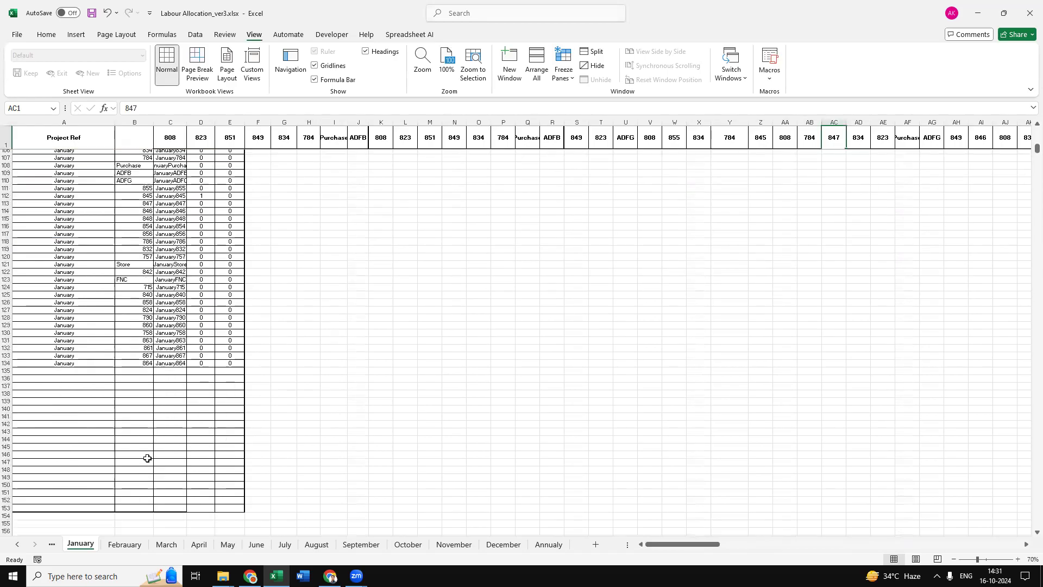
pyautogui.scroll(4, 75, 368)
pyautogui.scroll(1, 77, 295)
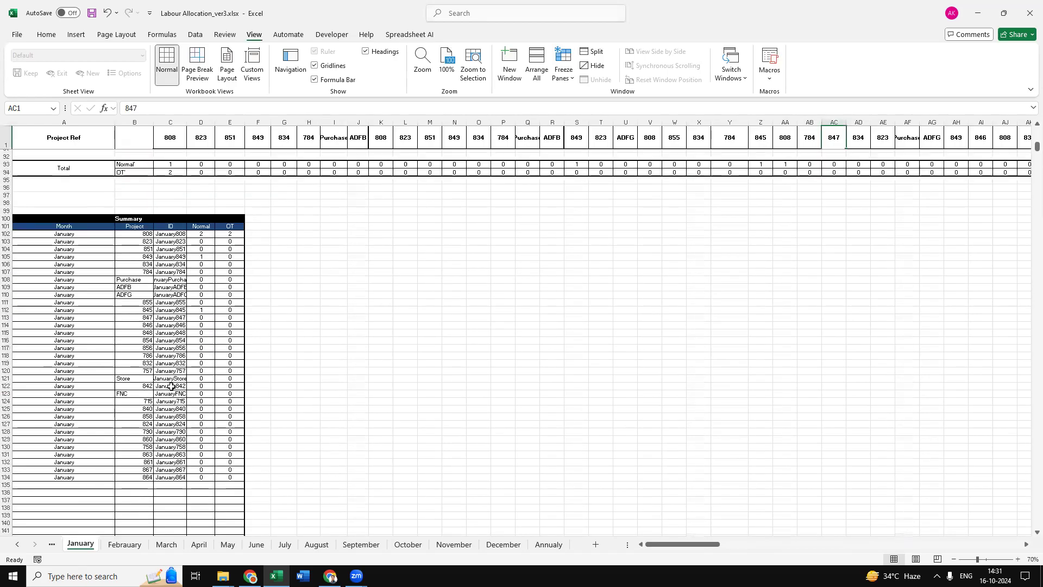
pyautogui.scroll(20, 338, 274)
pyautogui.scroll(10, 337, 266)
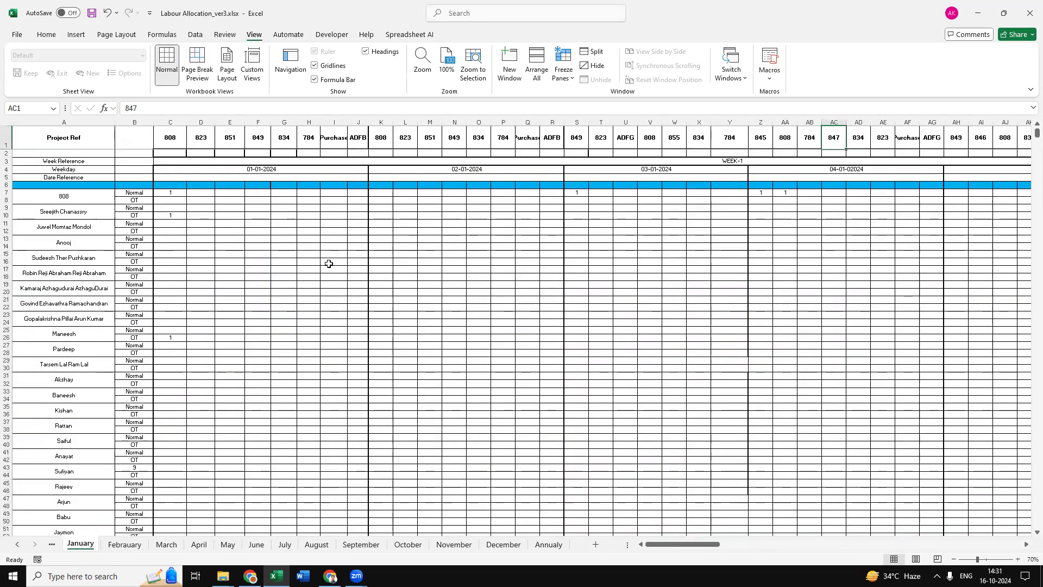
# Step: Enter 999 as a new project number in header cell GP1
pyautogui.moveTo(683, 543); pyautogui.dragTo(983, 544)
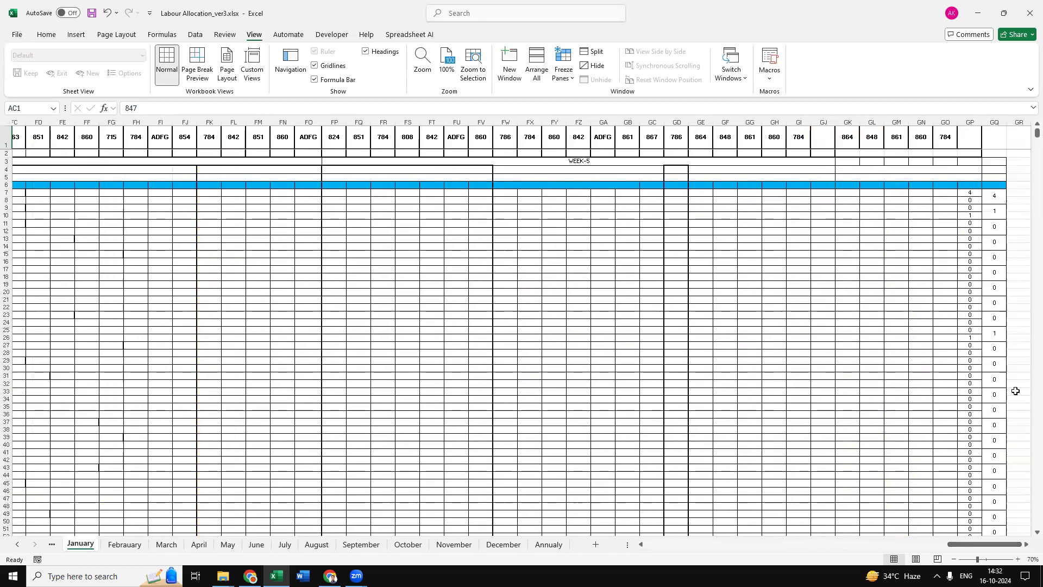
pyautogui.click(975, 143)
pyautogui.write('999')
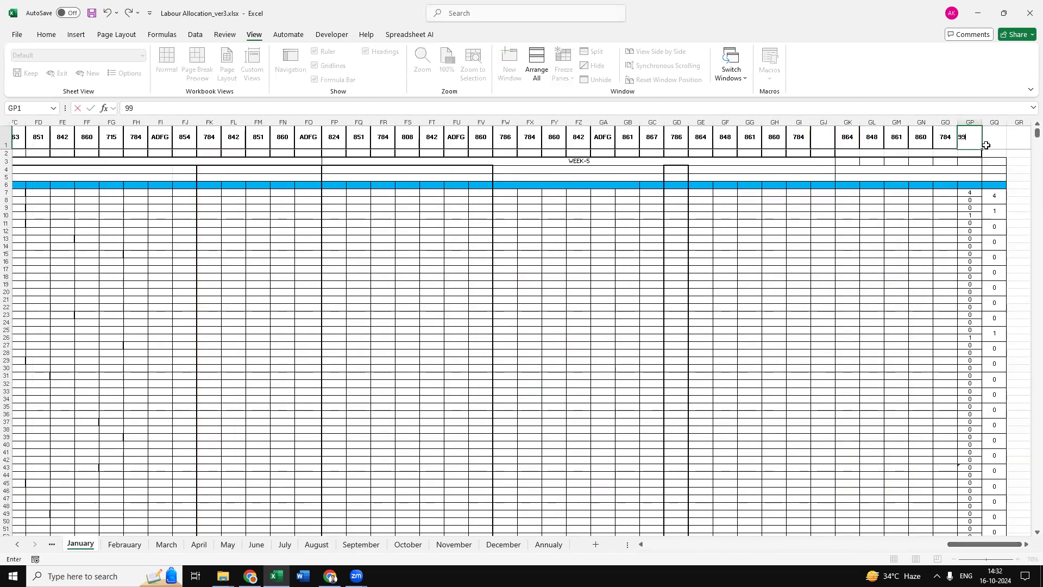
pyautogui.click(803, 224)
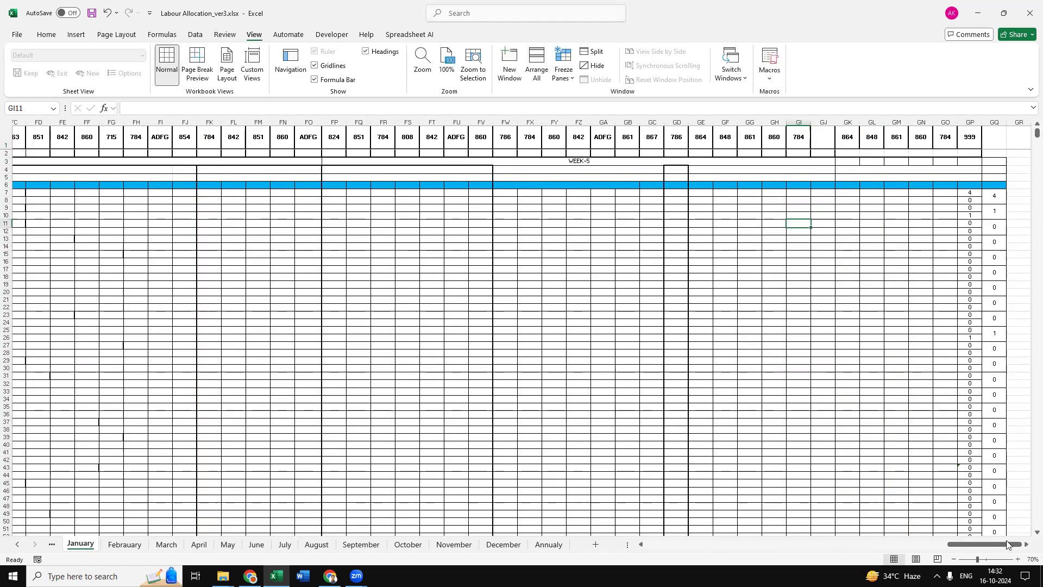
# Step: Enter January as the month in A135, beside project 999 in the Summary table
pyautogui.moveTo(1008, 544); pyautogui.dragTo(235, 526)
pyautogui.scroll(-20, 198, 442)
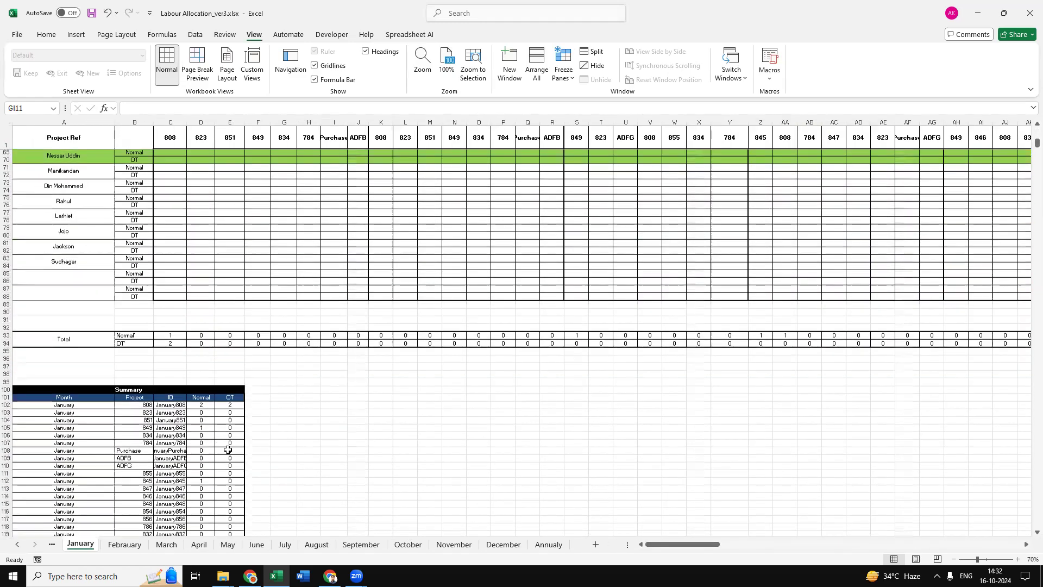
pyautogui.scroll(-11, 217, 446)
pyautogui.click(148, 393)
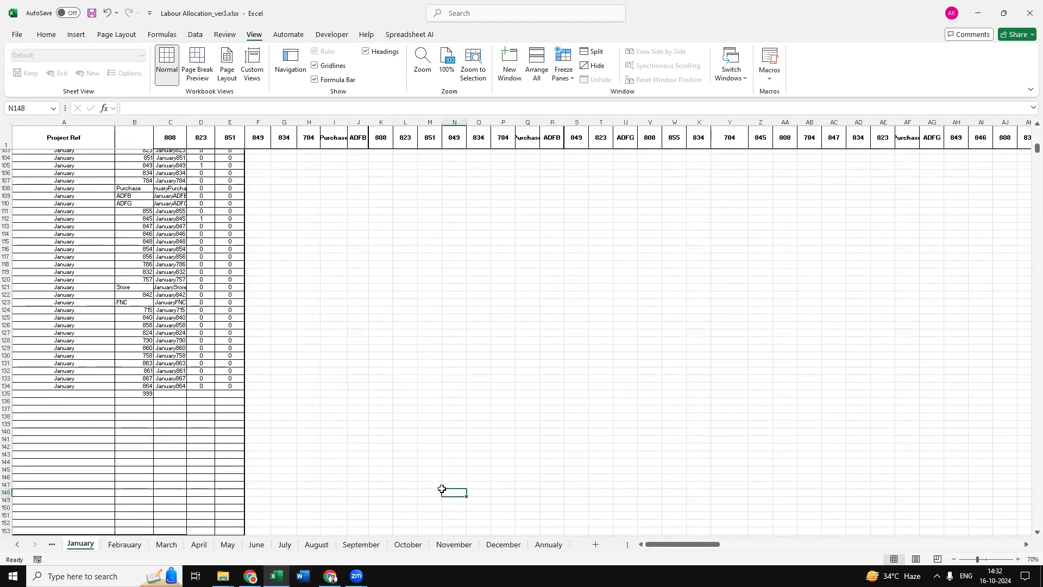
pyautogui.click(82, 396)
pyautogui.write('January')
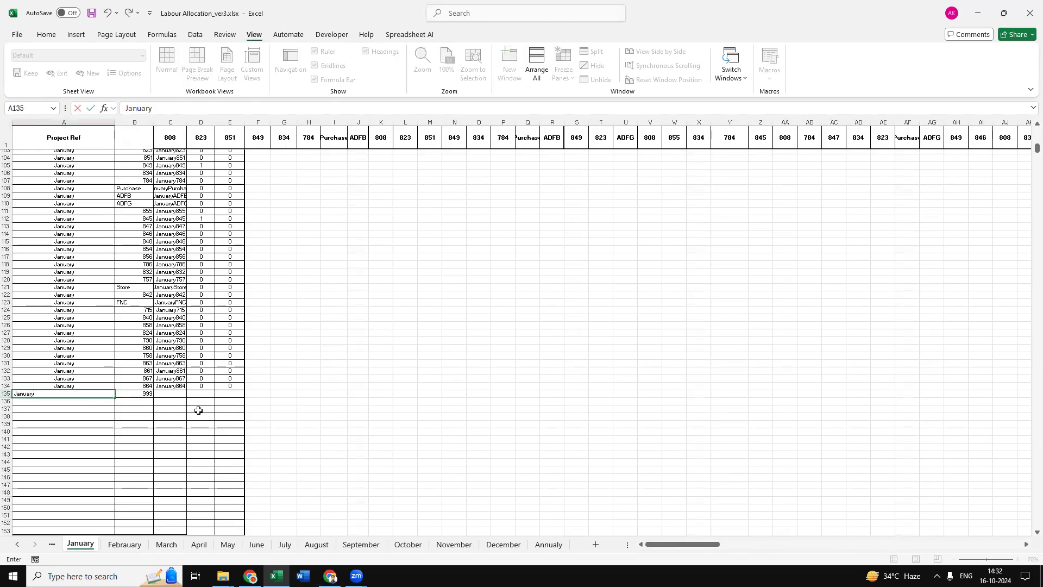
pyautogui.press('Return')
# Step: Inspect the ID, Normal and OT cells of the project 999 row in the Summary table
pyautogui.click(175, 393)
pyautogui.click(406, 385)
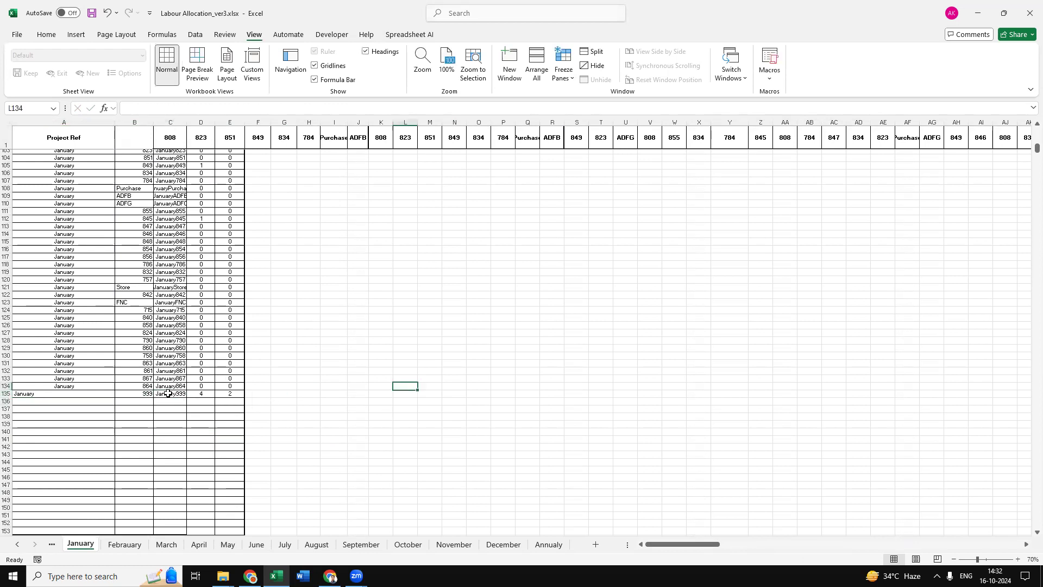
pyautogui.click(222, 396)
pyautogui.click(211, 394)
pyautogui.click(361, 425)
pyautogui.click(183, 396)
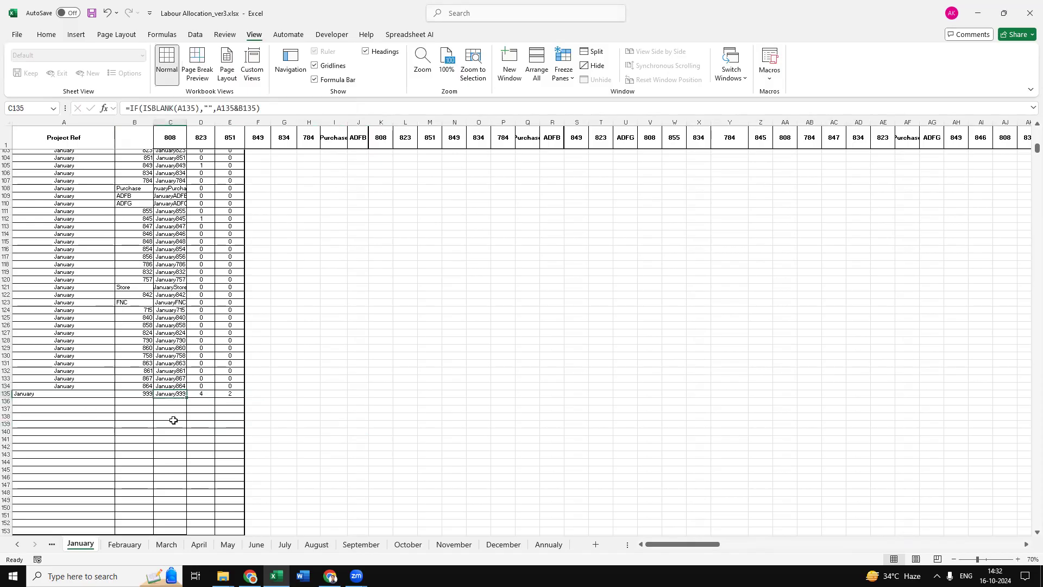
# Step: Review the project number formula in B135, along with the Total rows and daily entries above the Summary table
pyautogui.click(309, 384)
pyautogui.click(128, 396)
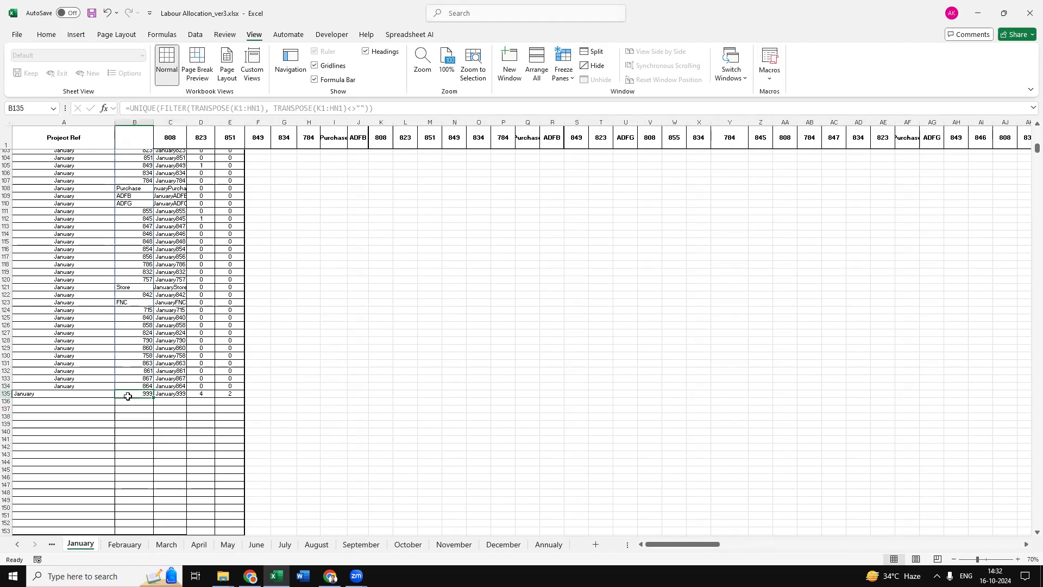
pyautogui.click(300, 393)
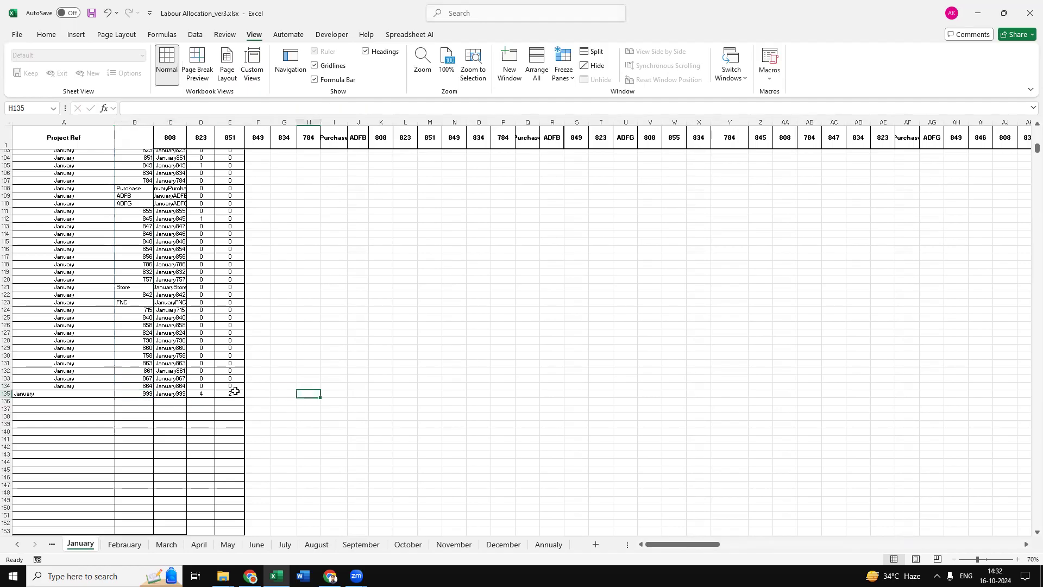
pyautogui.scroll(5, 402, 378)
pyautogui.scroll(20, 403, 378)
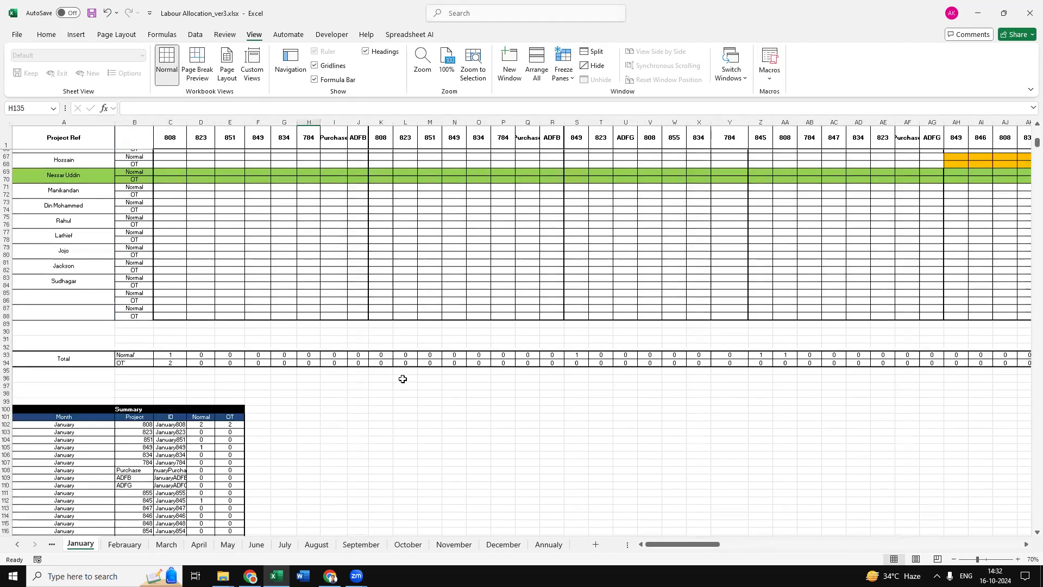
pyautogui.scroll(3, 450, 249)
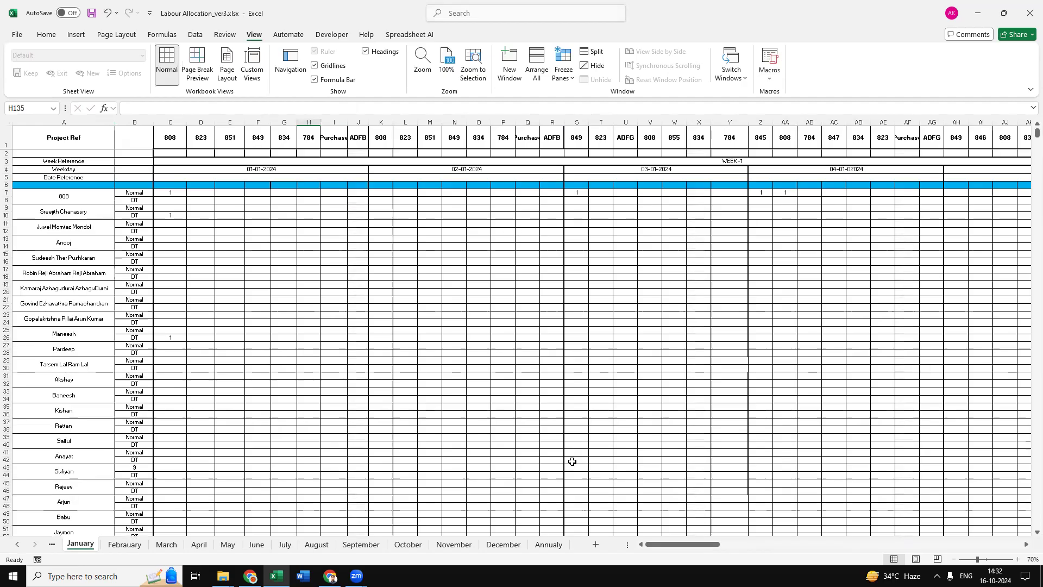
pyautogui.scroll(-4, 286, 497)
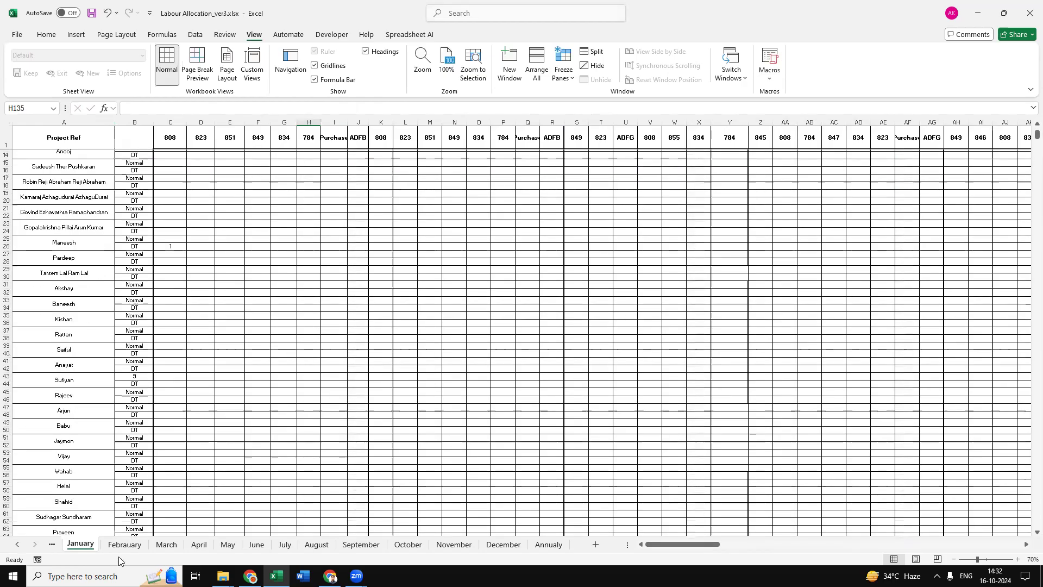
# Step: Look through the February, March and April sheets to compare their layout with the January sheet
pyautogui.click(129, 545)
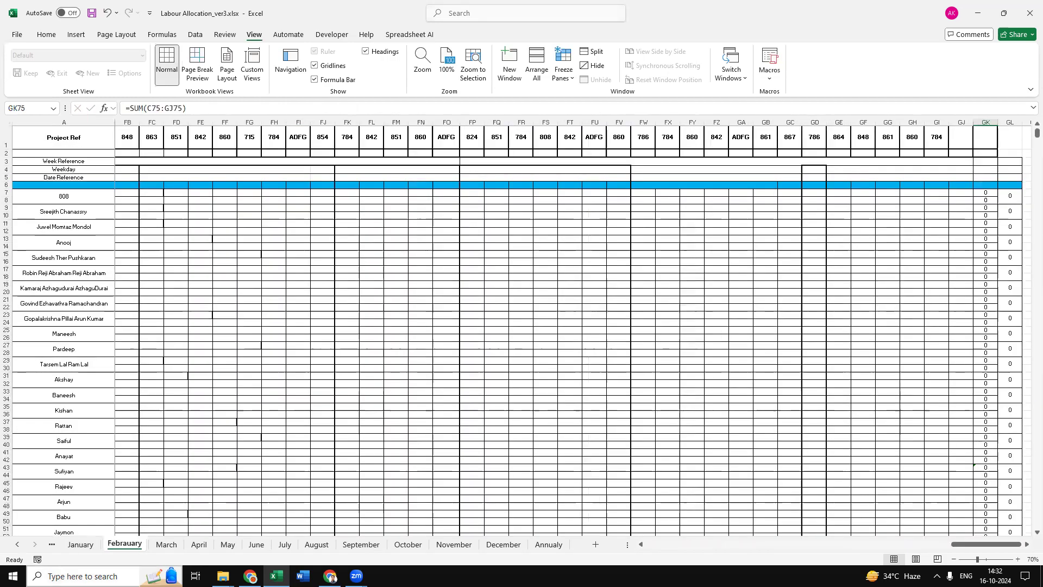
pyautogui.click(71, 549)
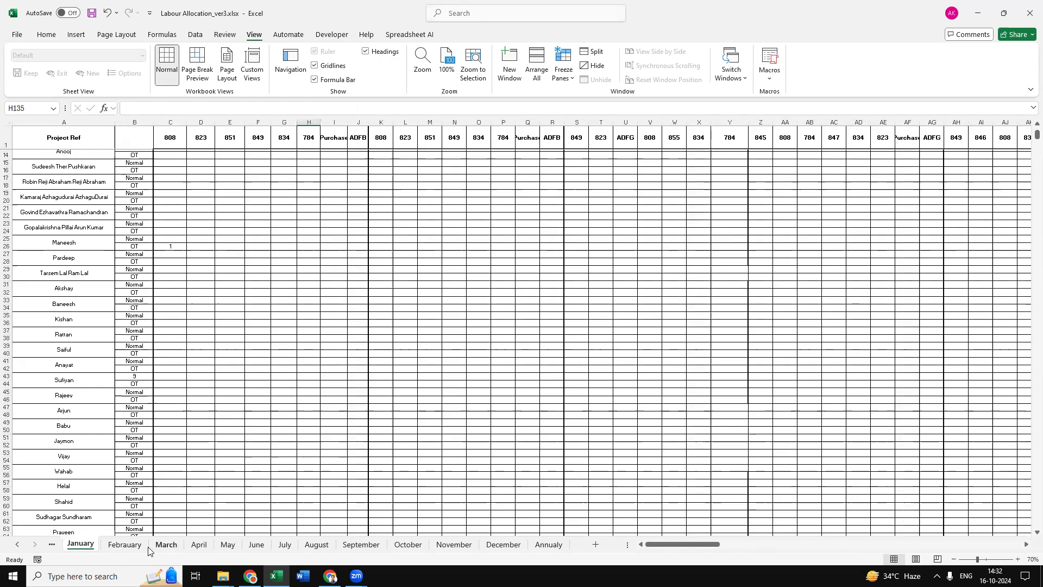
pyautogui.click(136, 546)
pyautogui.click(175, 550)
pyautogui.click(199, 546)
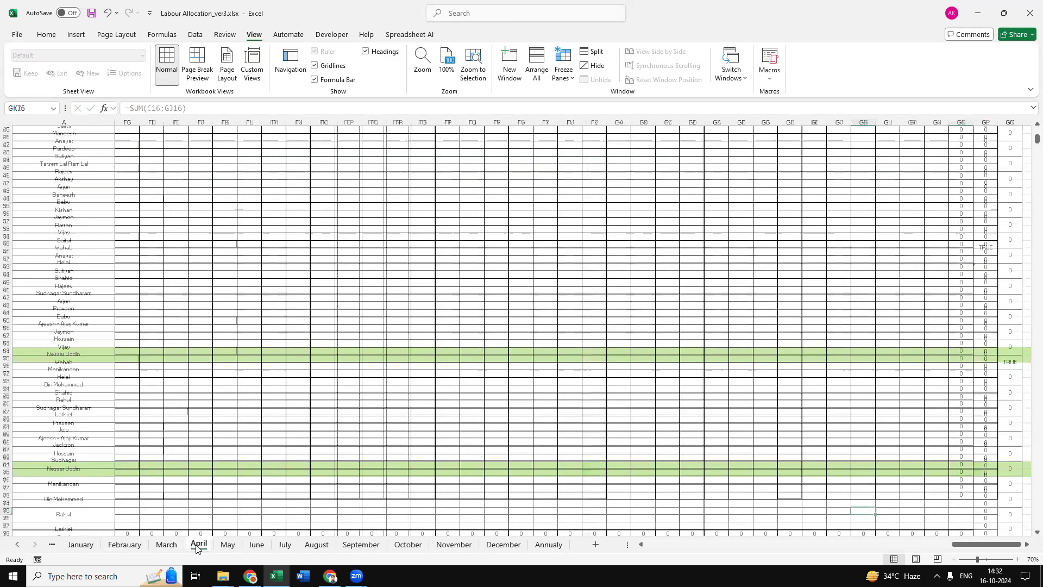
# Step: Examine the project list in column B of the Annualy sheet
pyautogui.click(549, 544)
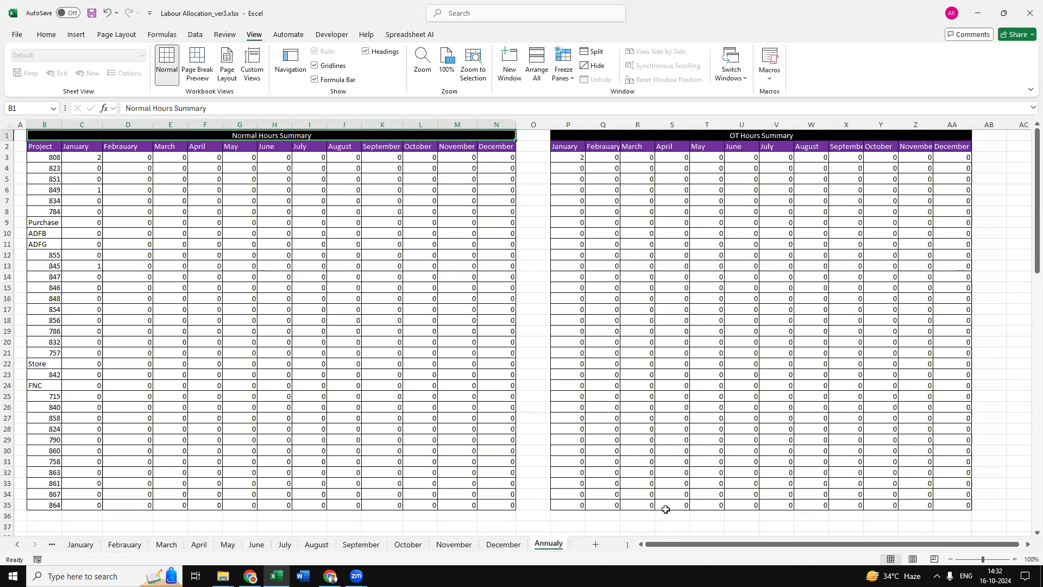
pyautogui.click(54, 147)
pyautogui.moveTo(55, 163); pyautogui.dragTo(43, 546)
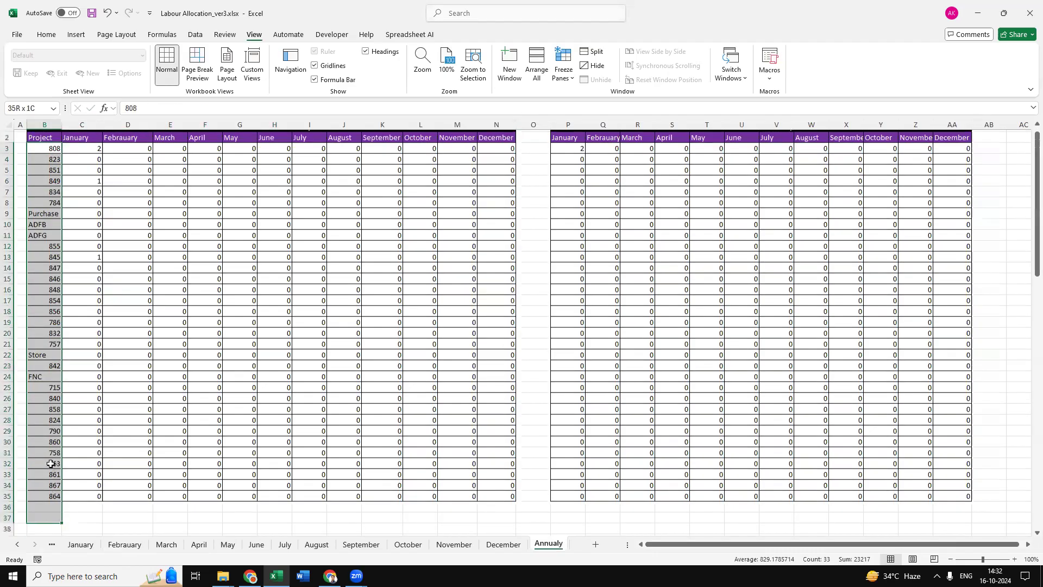
pyautogui.click(48, 513)
pyautogui.scroll(1, 50, 463)
# Step: Inspect the project 808 row of the Normal Hours Summary from January in C3 to December in N3
pyautogui.click(89, 170)
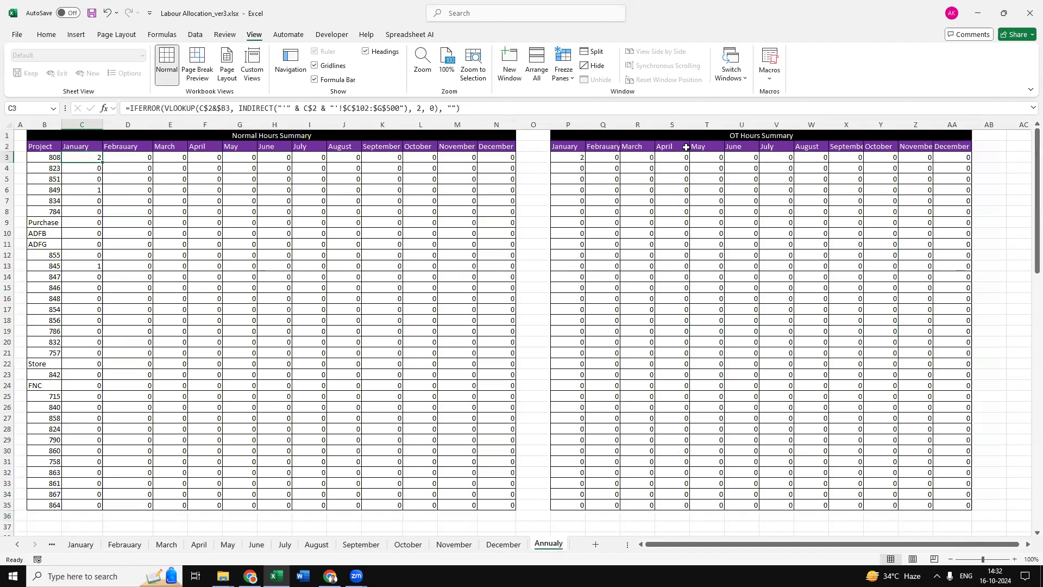
pyautogui.click(518, 156)
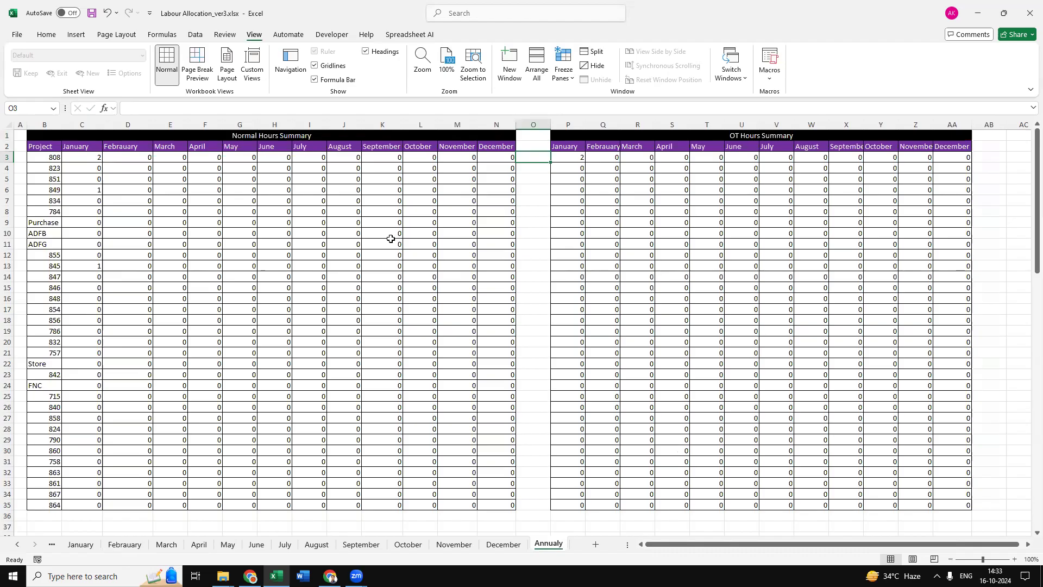
pyautogui.click(514, 157)
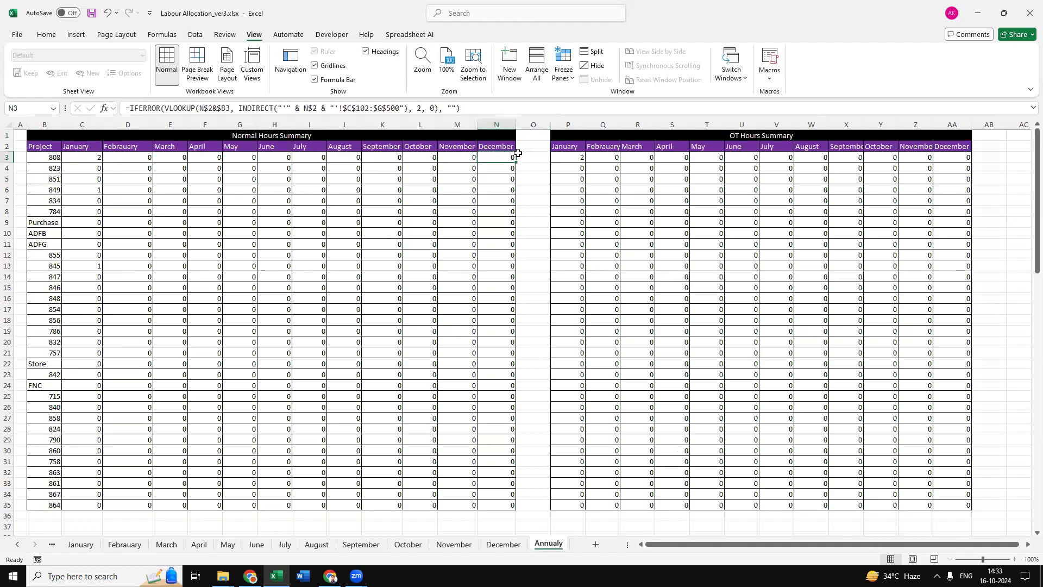
pyautogui.click(534, 160)
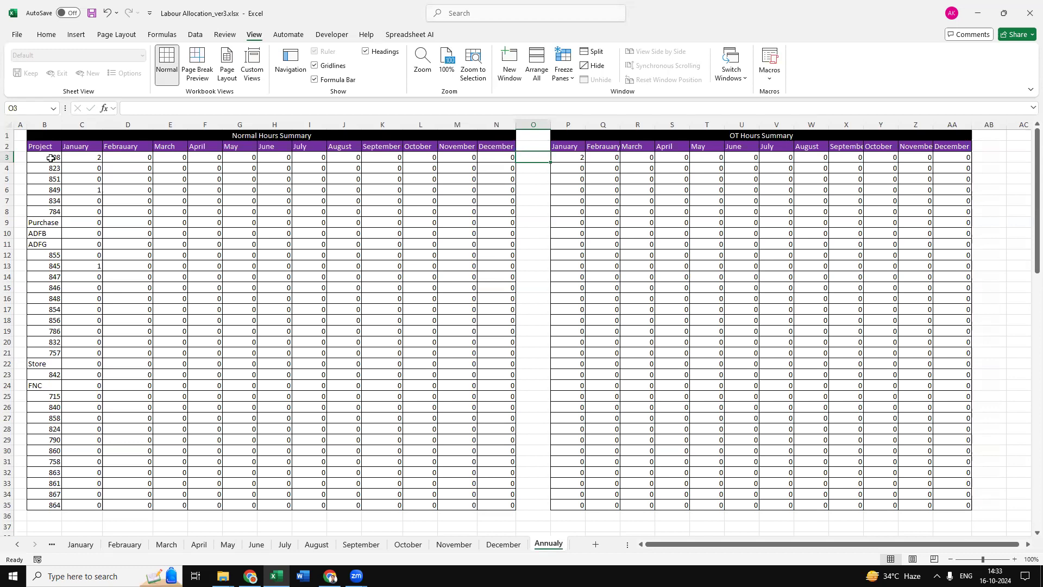
# Step: On the January sheet, enter 2 OT hours in D10 and D22 and 2 Normal hours in D9 for project 823
pyautogui.click(81, 545)
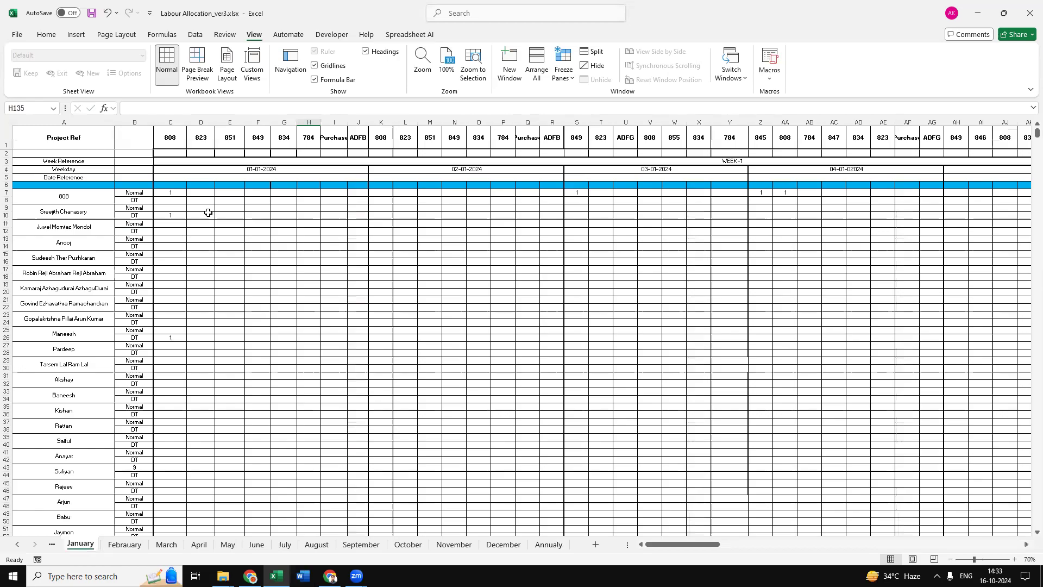
pyautogui.click(208, 212)
pyautogui.write('823')
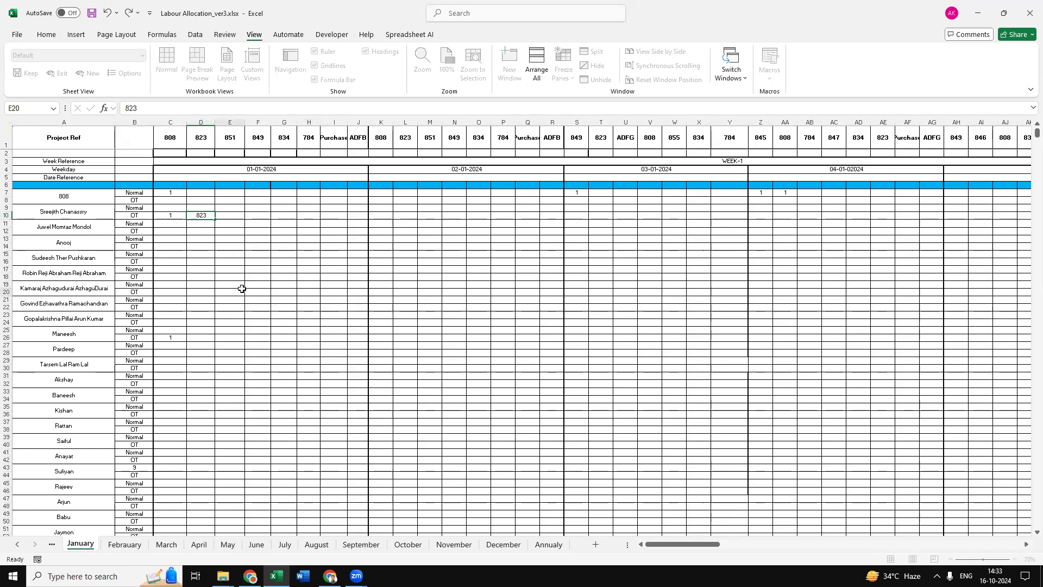
pyautogui.hotkey('ctrl', 'Return')
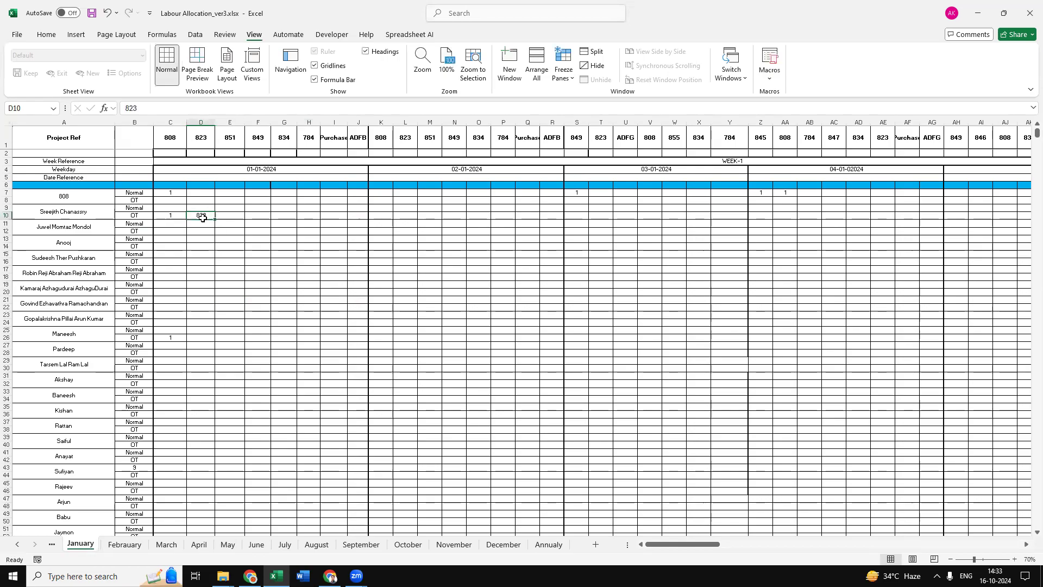
pyautogui.write('1')
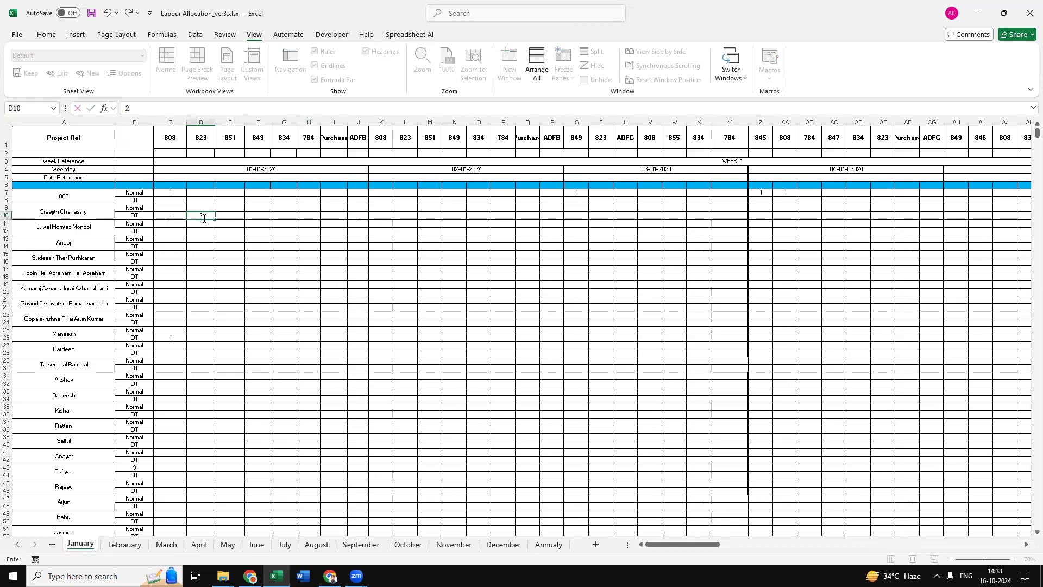
pyautogui.click(206, 306)
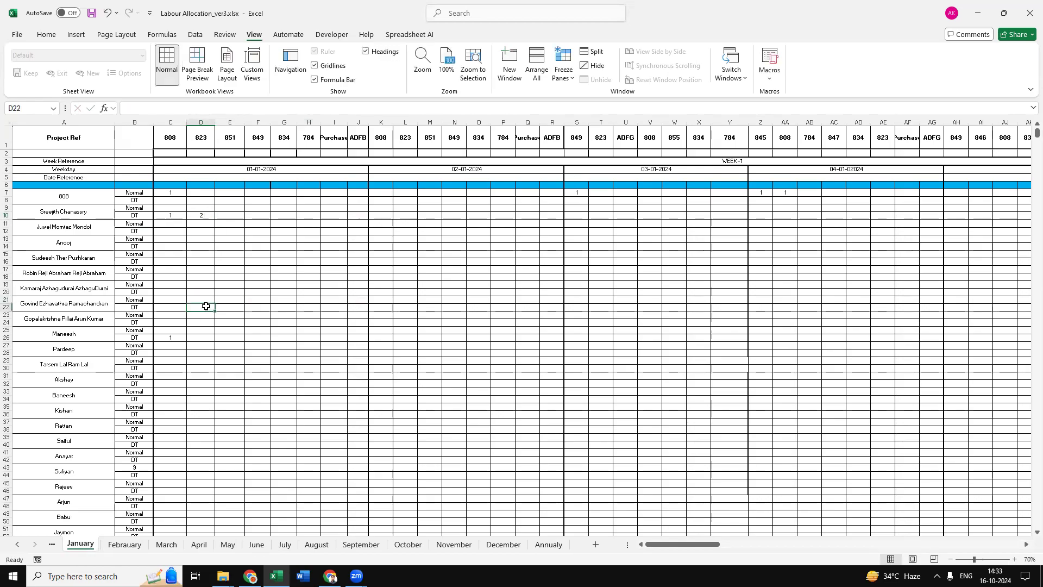
pyautogui.write('2')
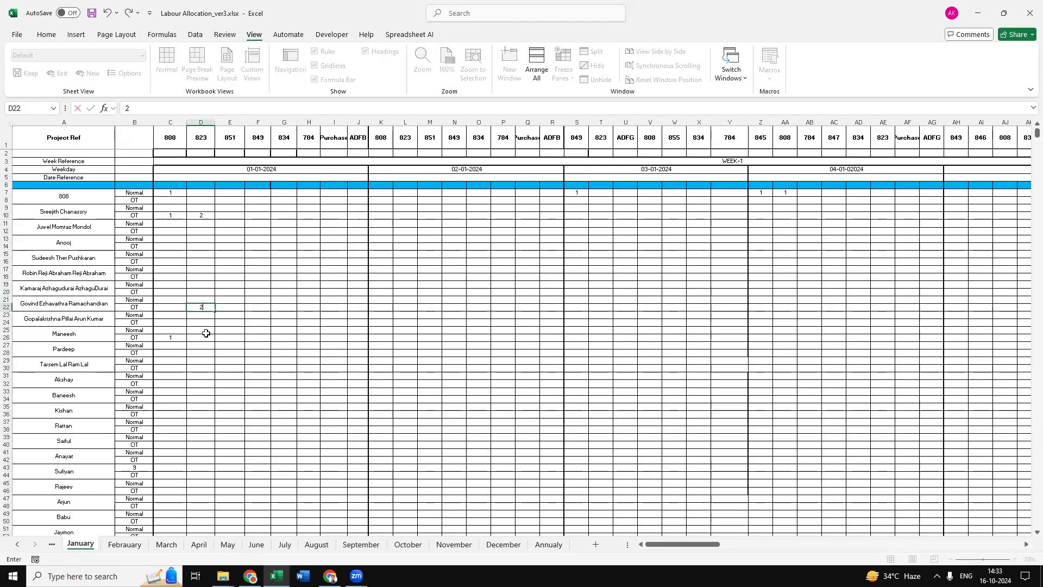
pyautogui.click(207, 208)
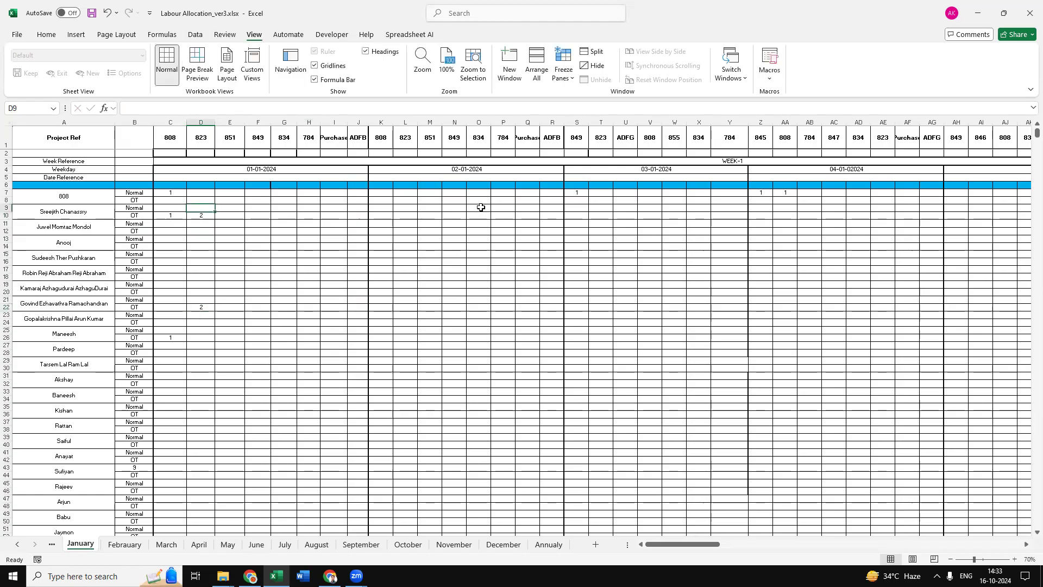
pyautogui.click(513, 292)
# Step: Check project 823's January Normal and OT hours in the Summary table and on the Annualy sheet
pyautogui.scroll(-20, 214, 373)
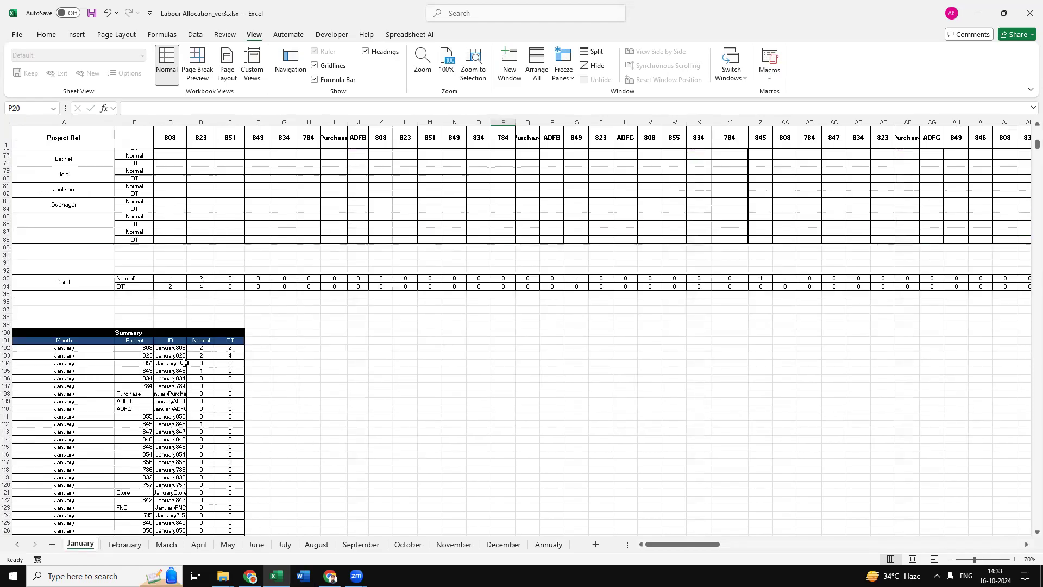
pyautogui.click(550, 544)
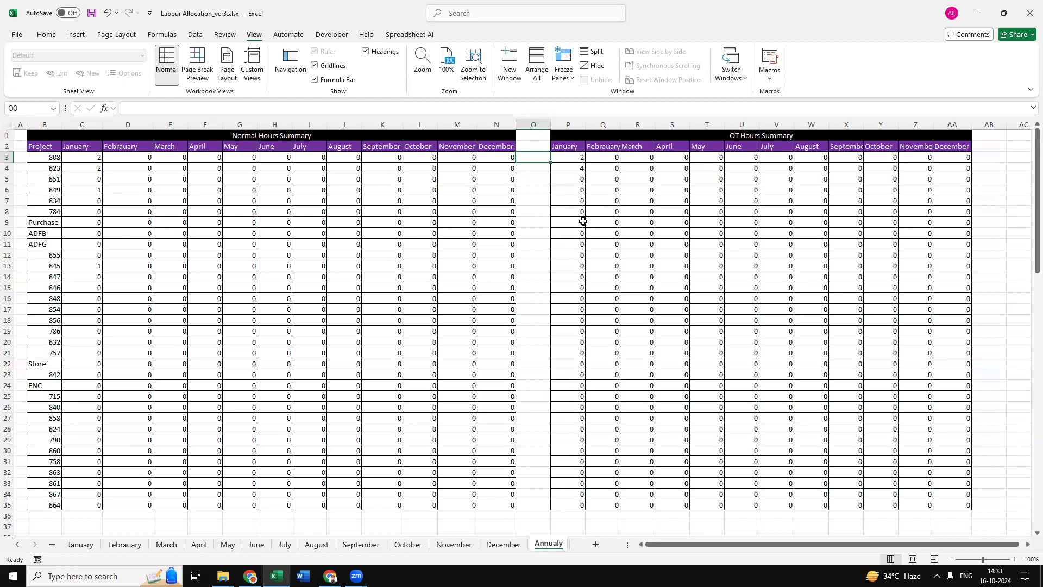
pyautogui.click(572, 169)
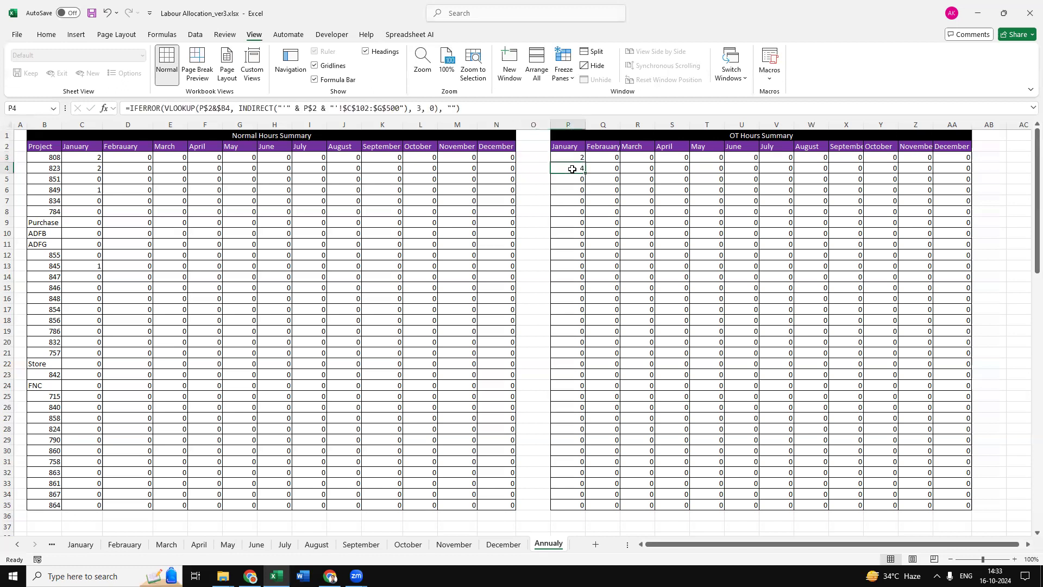
pyautogui.click(87, 178)
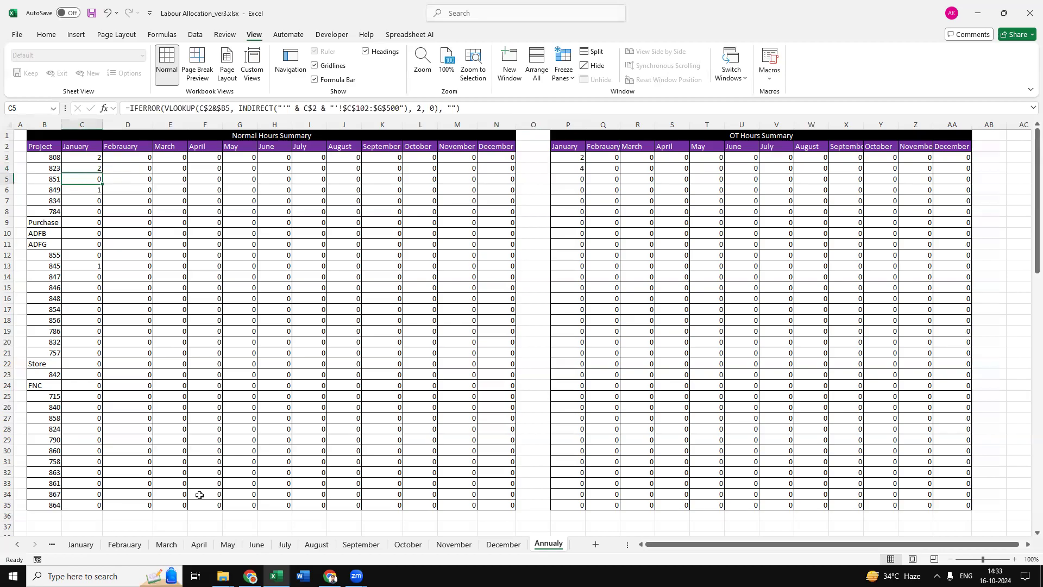
# Step: Revisit the January and February sheets and inspect the January Normal hours of projects 823, 808 and 845 on the Annualy sheet
pyautogui.click(83, 545)
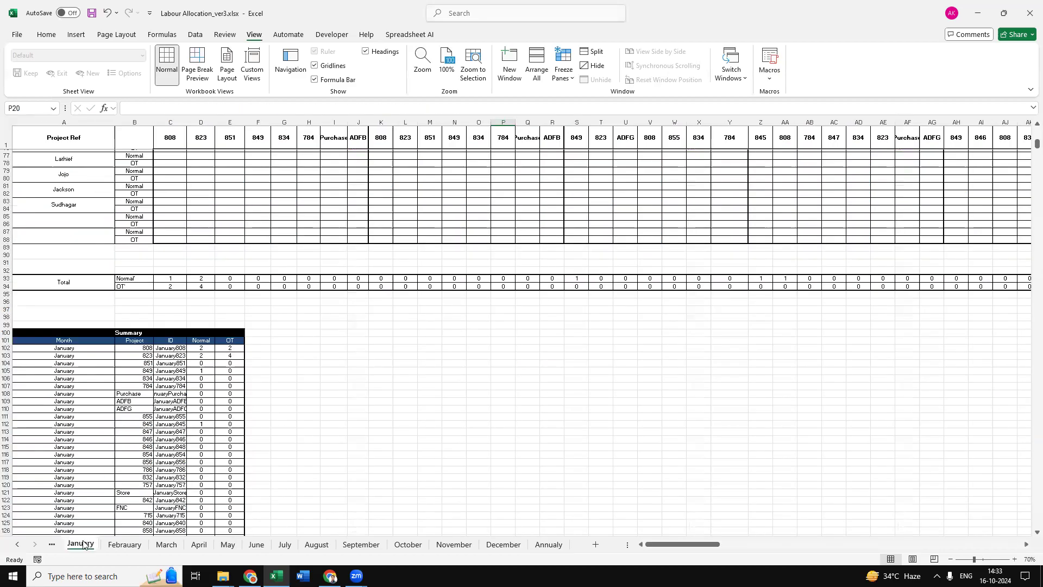
pyautogui.click(124, 544)
pyautogui.click(549, 544)
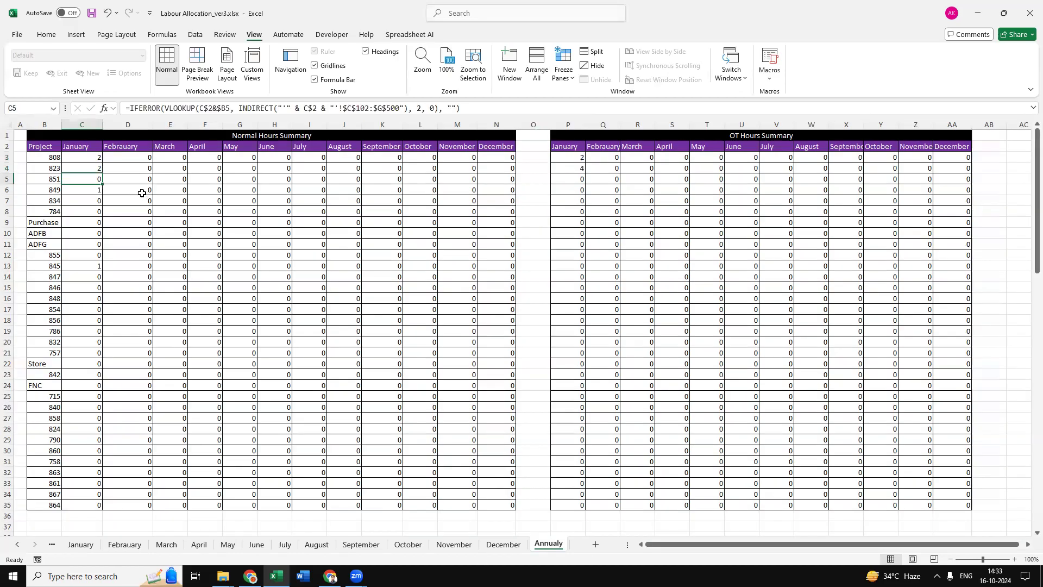
pyautogui.click(84, 168)
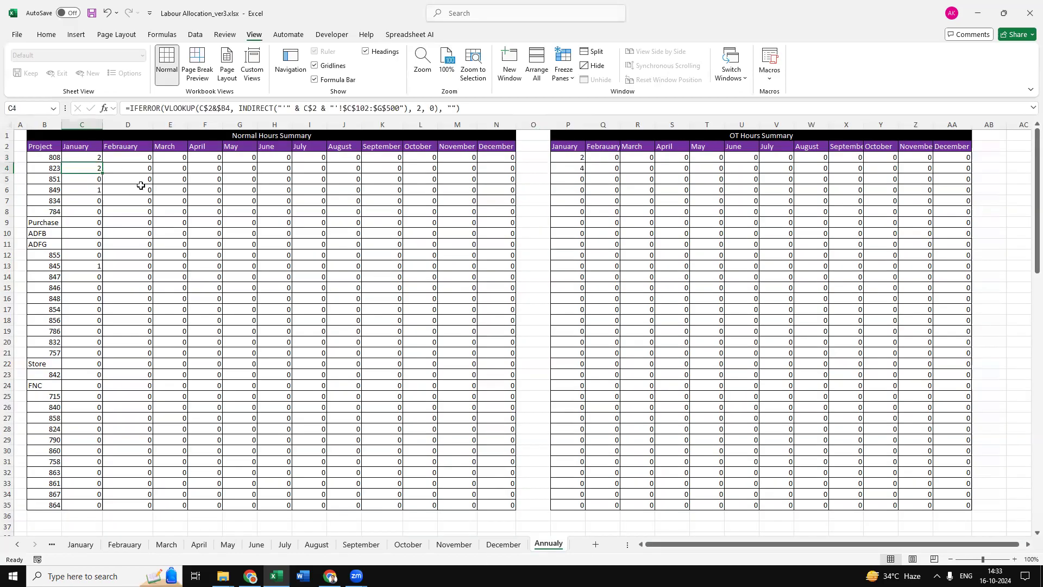
pyautogui.click(101, 156)
pyautogui.click(95, 266)
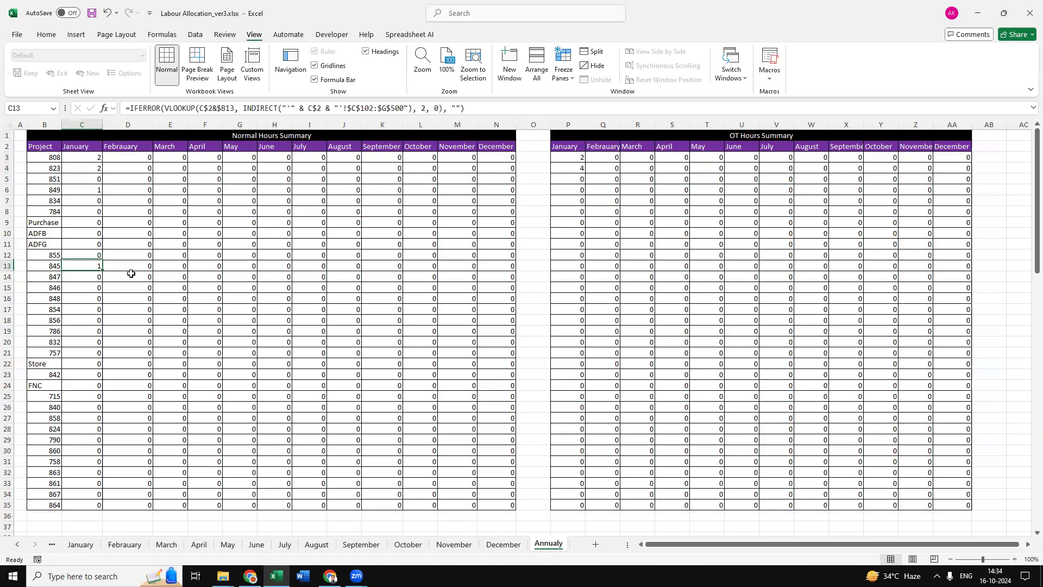
pyautogui.click(288, 309)
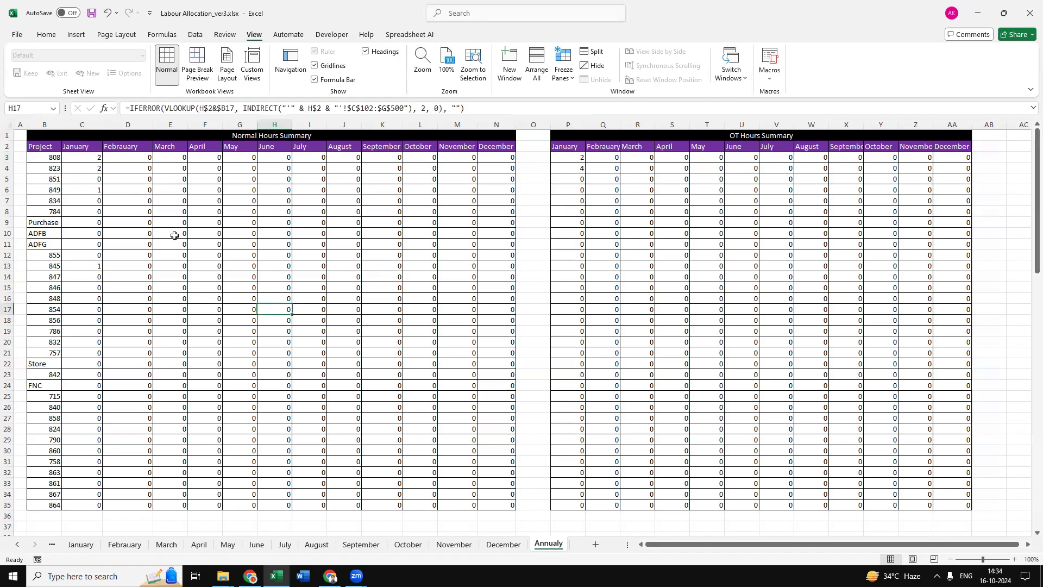
pyautogui.click(518, 158)
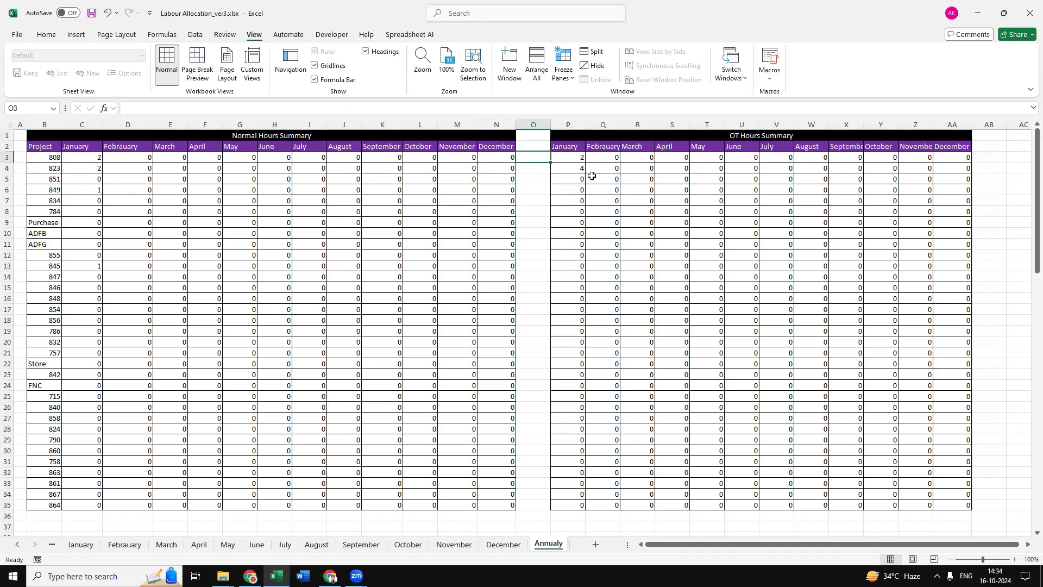
# Step: Compare the January Summary table with the project 823 row and the OT Hours Summary on the Annualy sheet
pyautogui.click(82, 545)
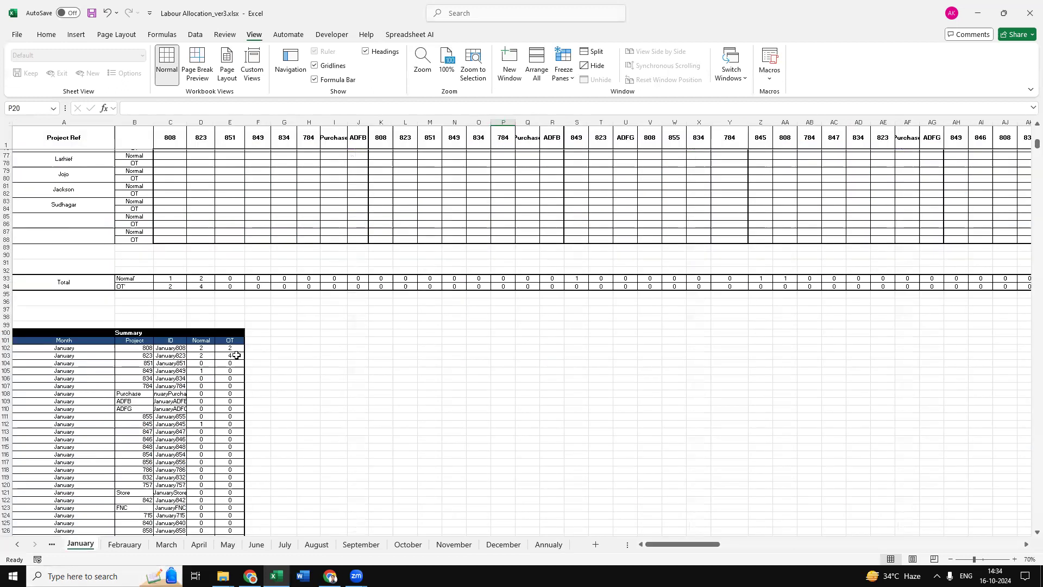
pyautogui.click(549, 544)
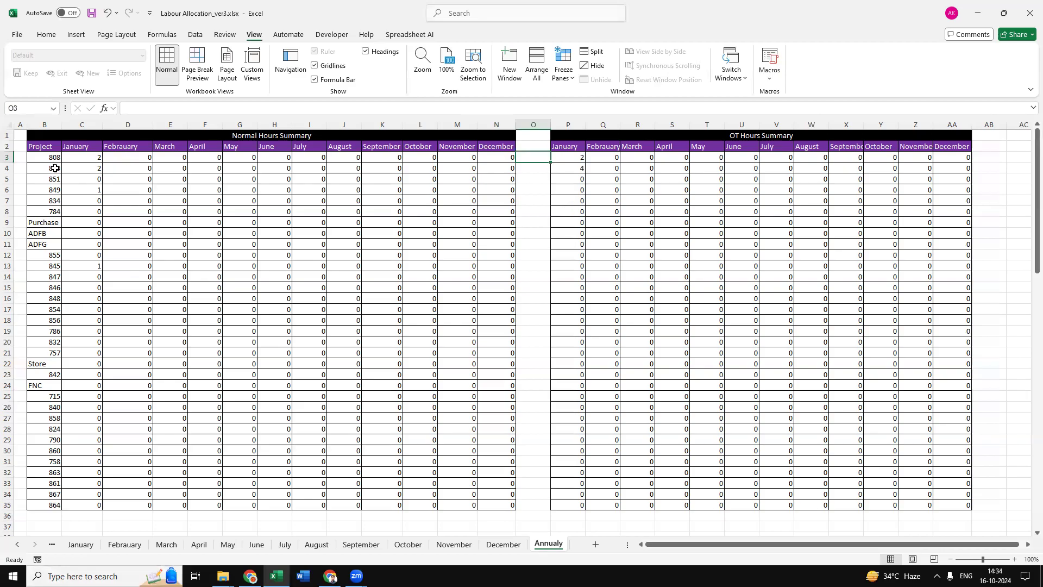
pyautogui.click(8, 167)
pyautogui.click(494, 179)
pyautogui.click(621, 188)
pyautogui.click(574, 161)
pyautogui.click(527, 175)
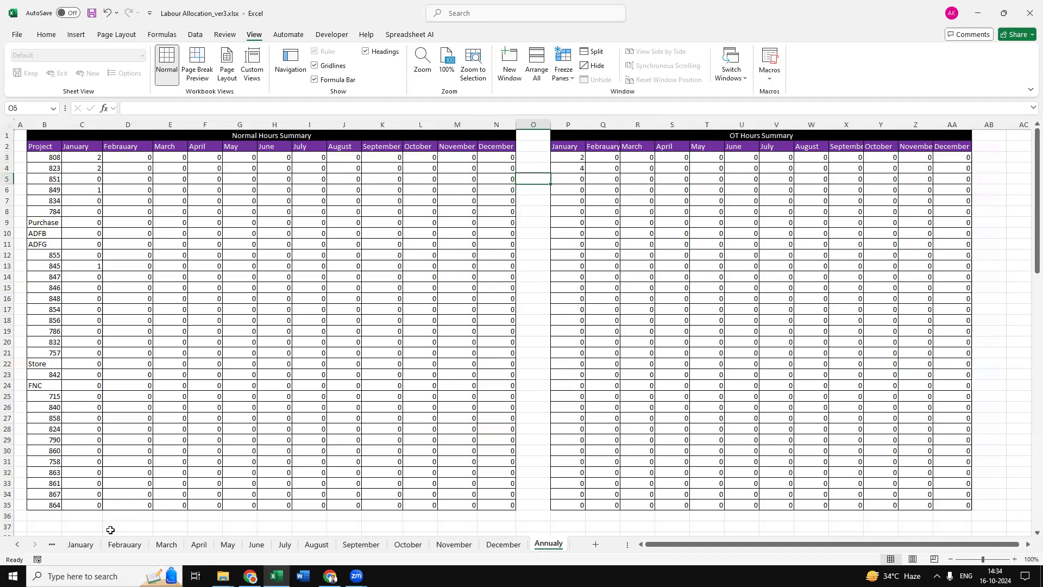
# Step: On the Febrauary sheet, enter 2 Normal hours in E7 for project 851
pyautogui.click(130, 544)
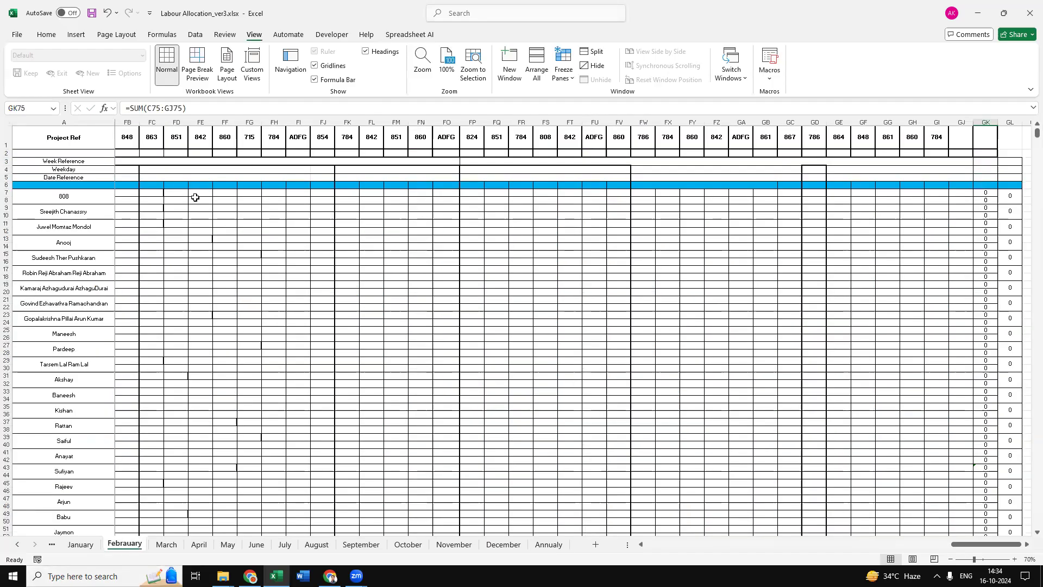
pyautogui.click(151, 193)
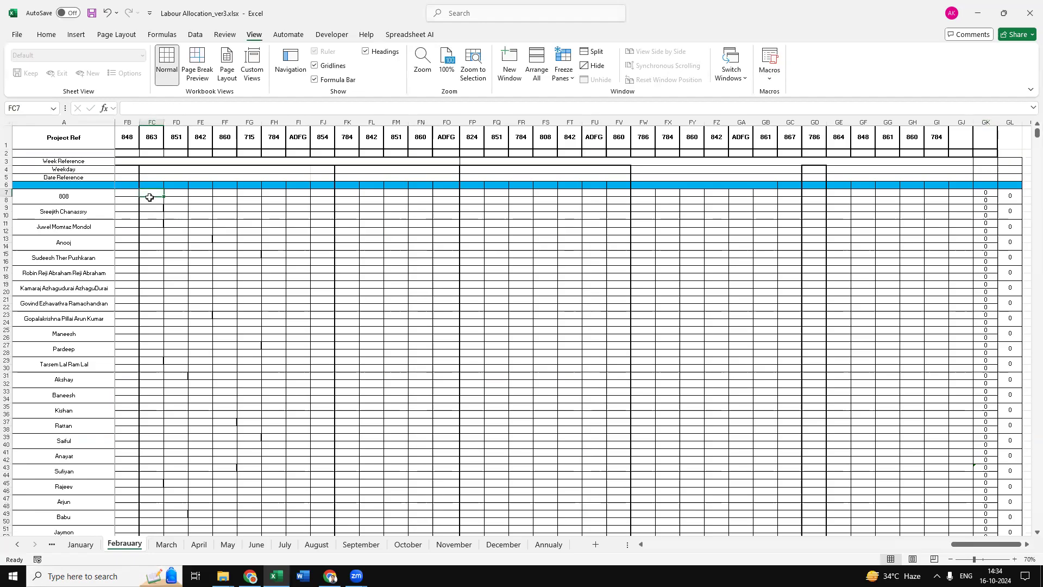
pyautogui.hotkey('ctrl', 'Home')
pyautogui.press('Right')
pyautogui.press('Right')
pyautogui.press('Right')
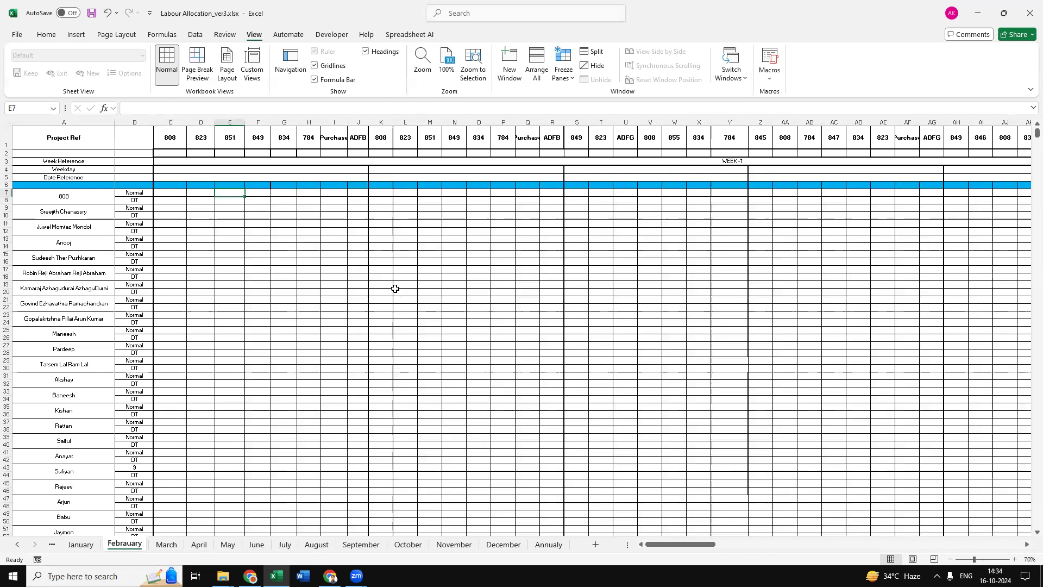
pyautogui.write('2')
pyautogui.moveTo(332, 337); pyautogui.dragTo(331, 330)
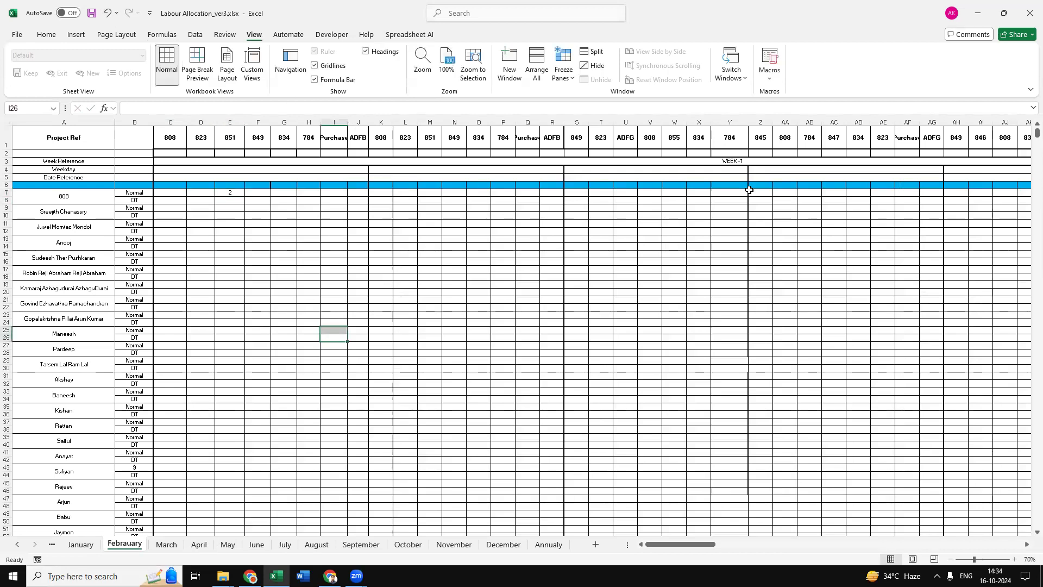
# Step: Enter 5 OT hours in E16 for project 851 on the Febrauary sheet
pyautogui.scroll(-20, 247, 491)
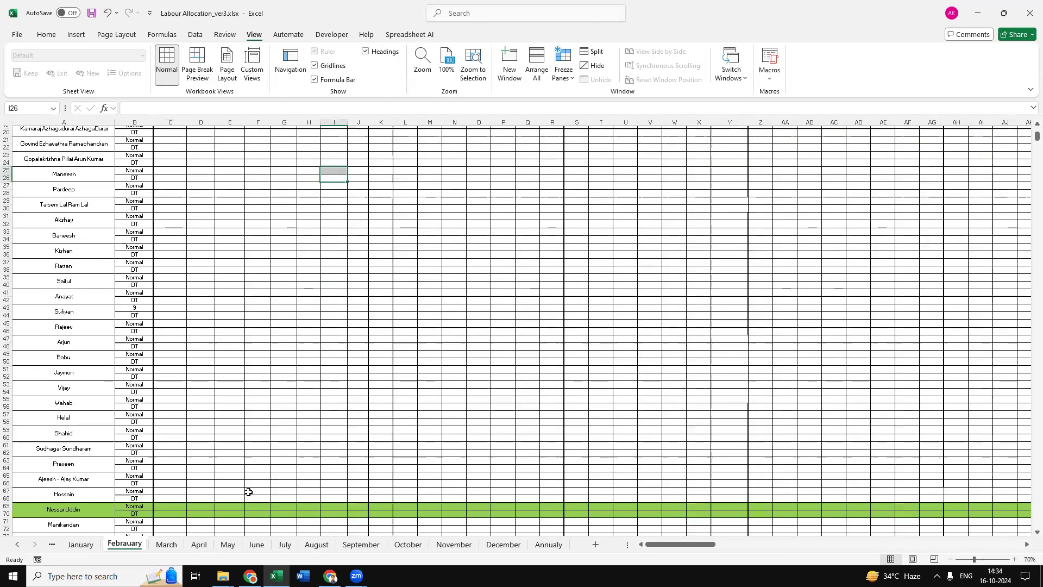
pyautogui.scroll(20, 209, 417)
pyautogui.scroll(2, 209, 417)
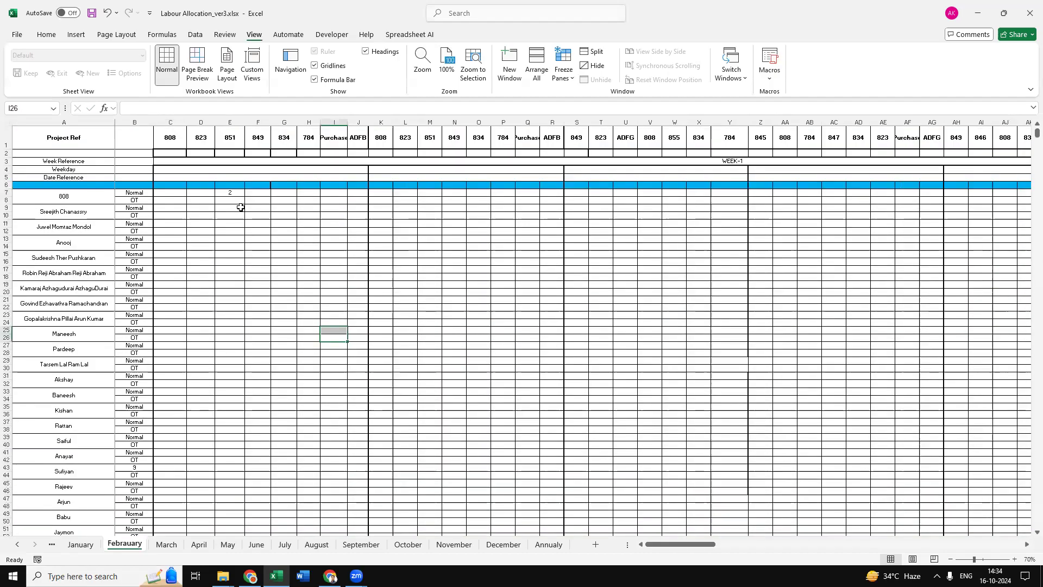
pyautogui.click(241, 263)
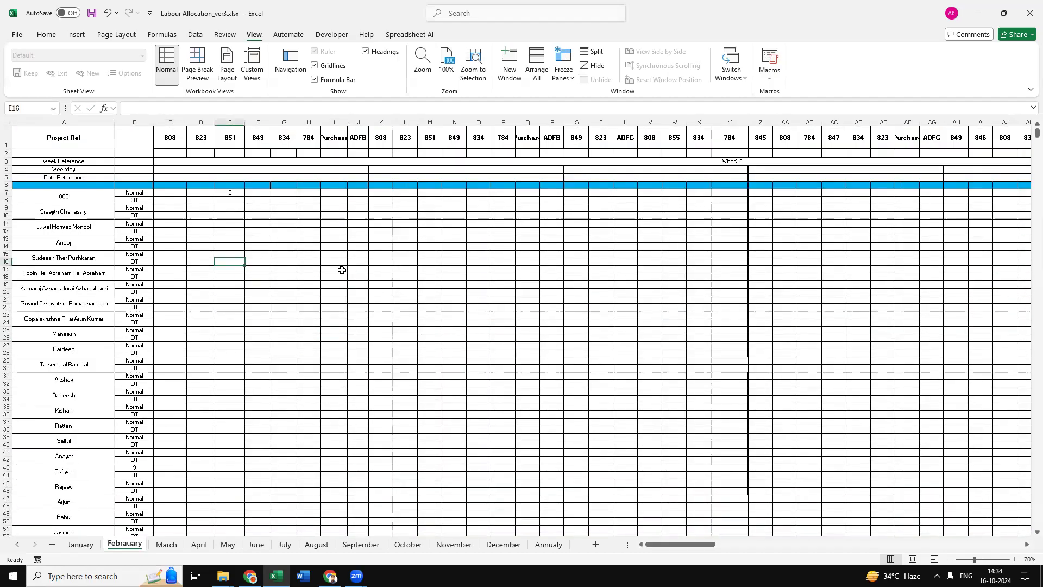
pyautogui.click(340, 270)
# Step: Check project 851's February Normal and OT hours in the Summary table and on the Annualy sheet
pyautogui.scroll(-15, 315, 484)
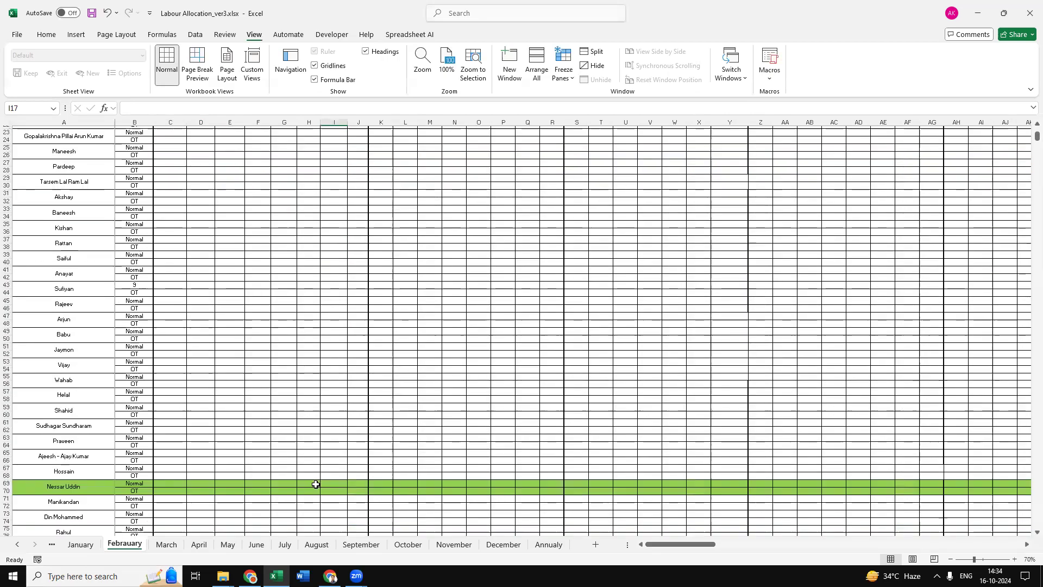
pyautogui.scroll(-4, 318, 484)
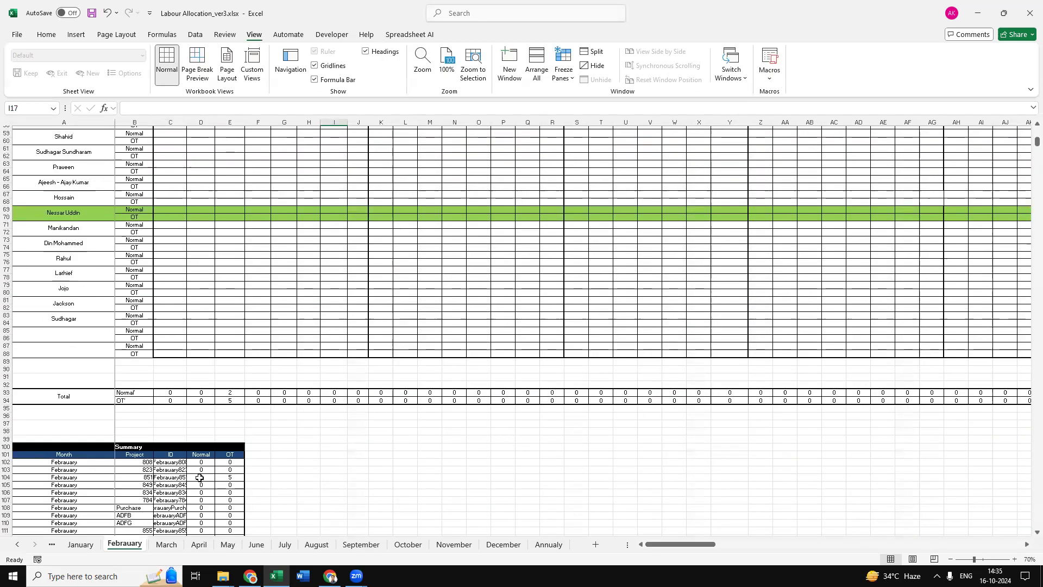
pyautogui.click(553, 544)
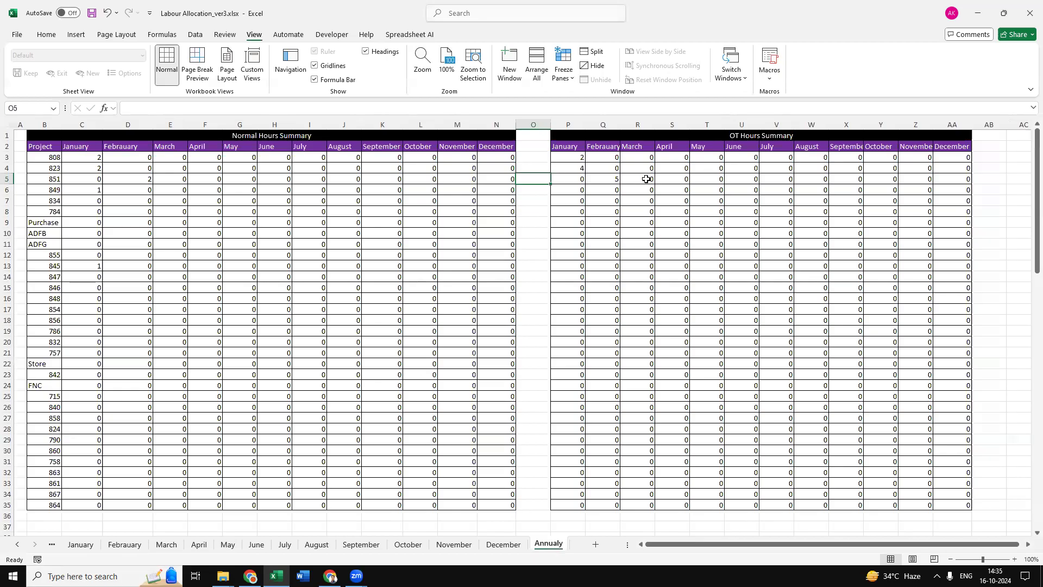
pyautogui.click(613, 178)
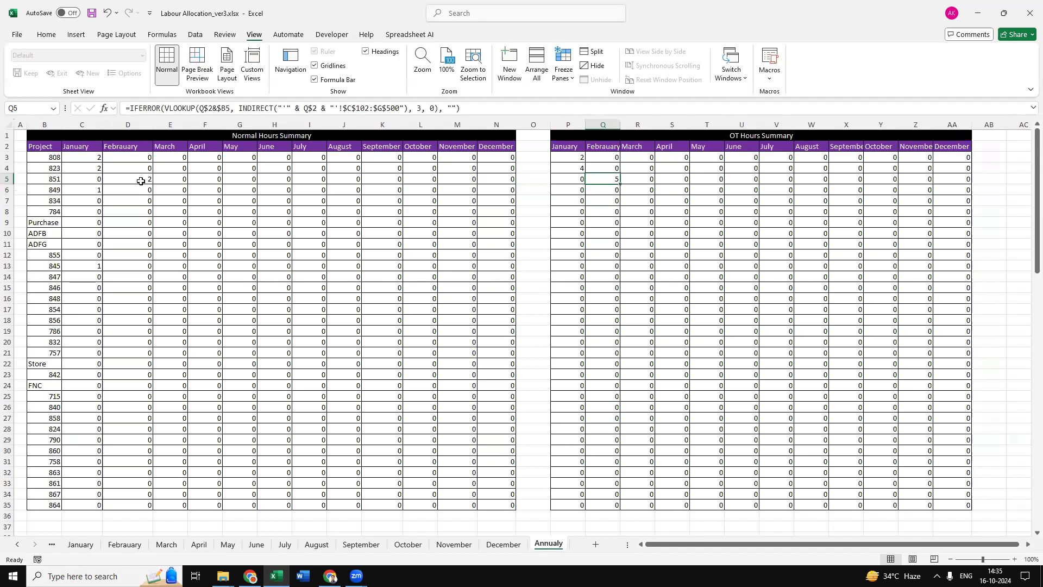
pyautogui.click(530, 199)
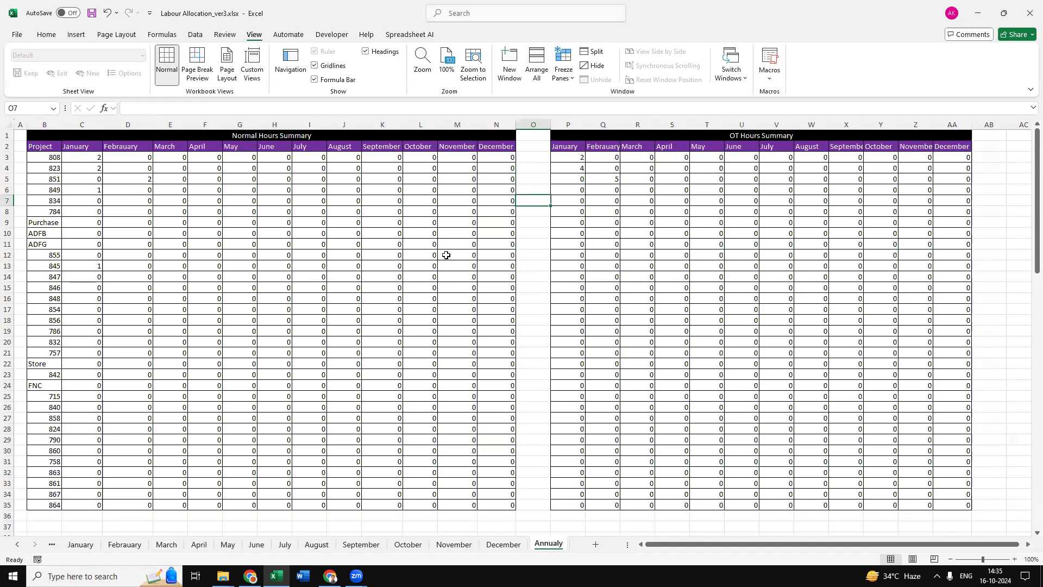
# Step: Review the full Annualy sheet, look at the December sheet, and inspect the January Normal hours formula for project 823
pyautogui.scroll(-5, 467, 297)
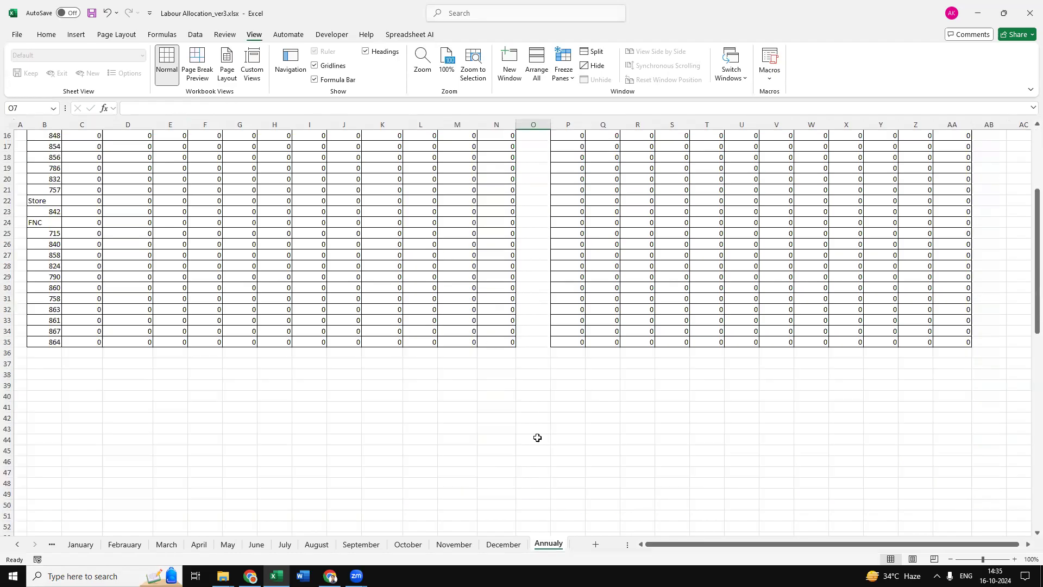
pyautogui.scroll(5, 517, 438)
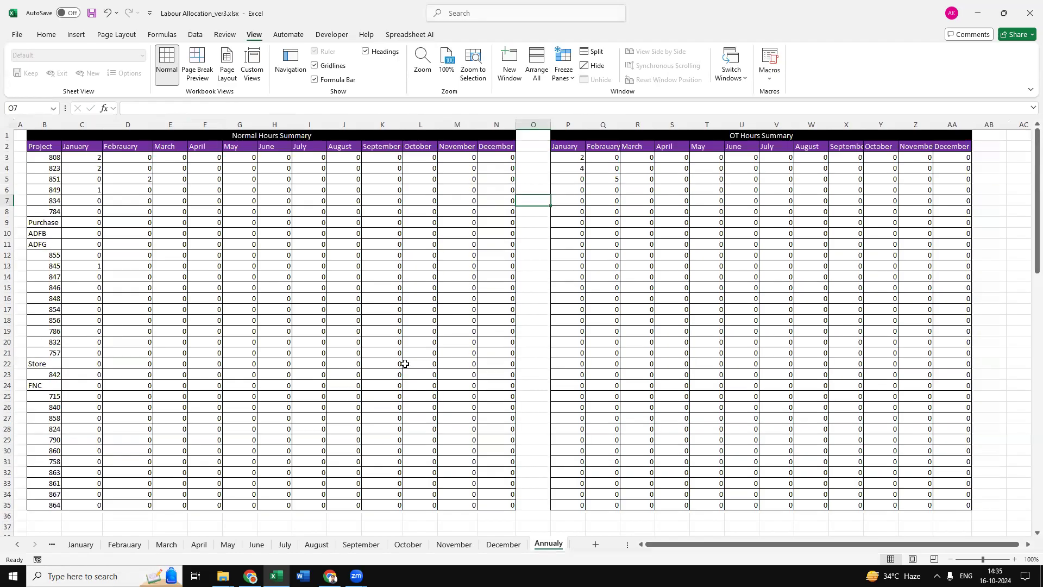
pyautogui.click(495, 544)
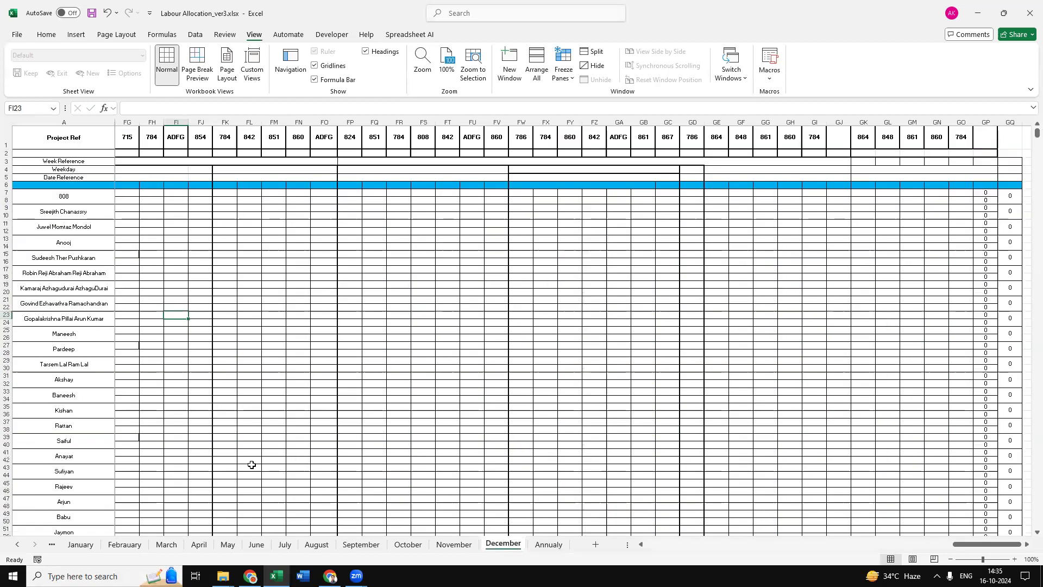
pyautogui.click(547, 544)
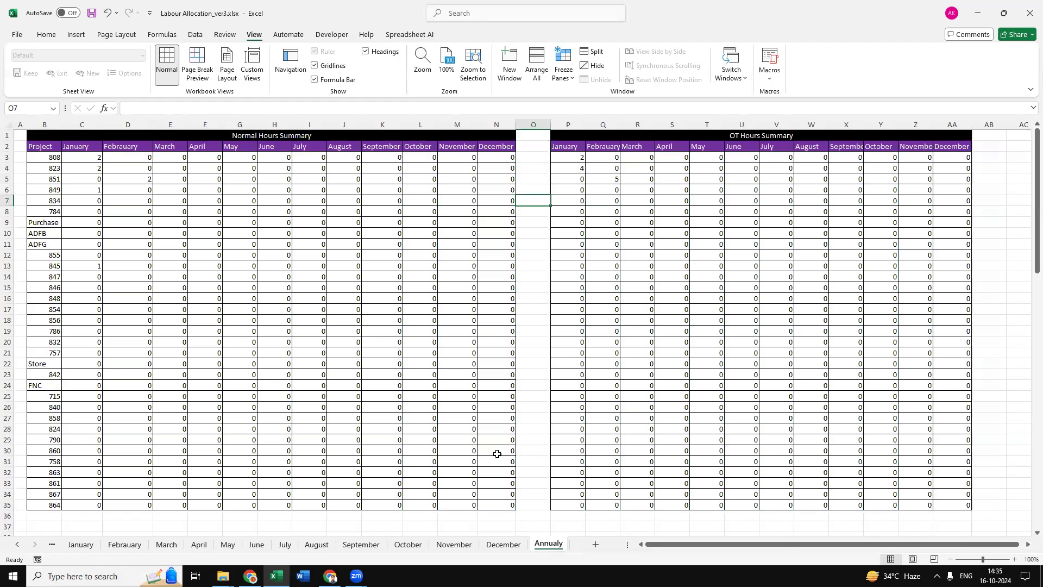
pyautogui.click(96, 167)
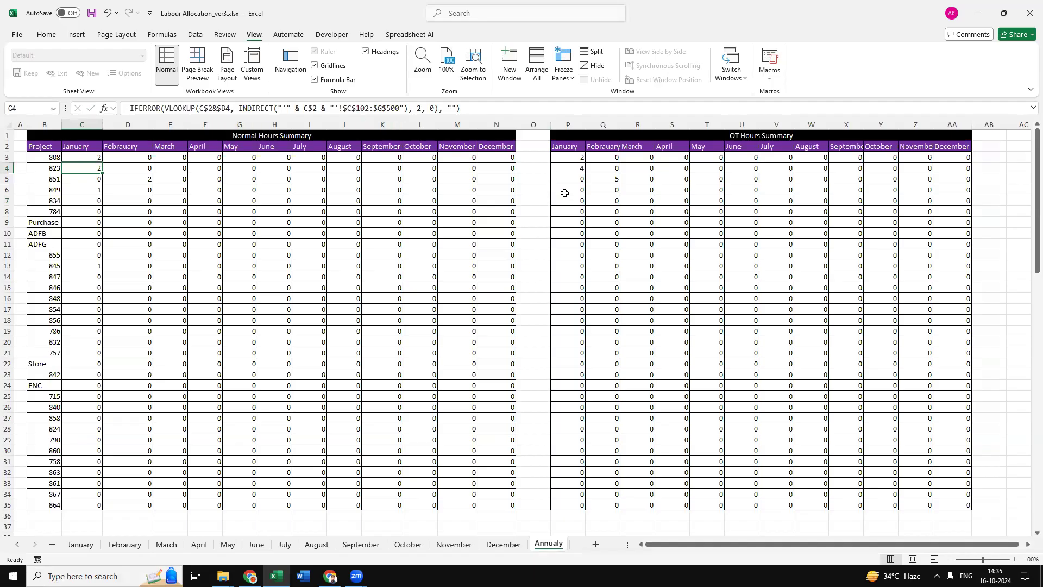
pyautogui.click(535, 196)
# Step: On the January sheet, inspect the Summary formulas for Project, ID, Normal and OT, plus the Normal total formula in E93
pyautogui.click(167, 544)
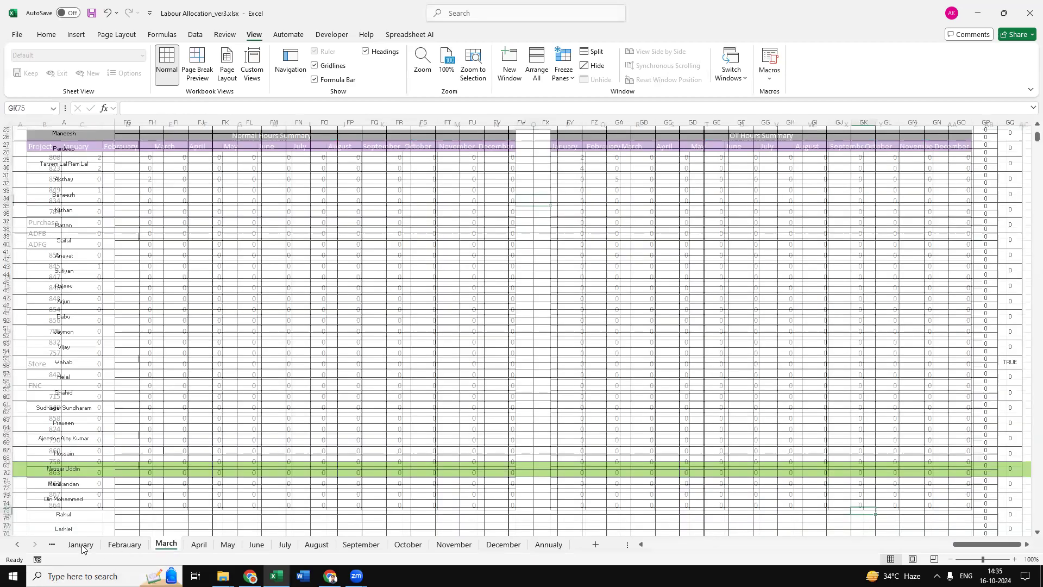
pyautogui.hotkey('ctrl', 'pageup')
pyautogui.hotkey('ctrl', 'pageup')
pyautogui.scroll(-6, 207, 322)
pyautogui.click(147, 333)
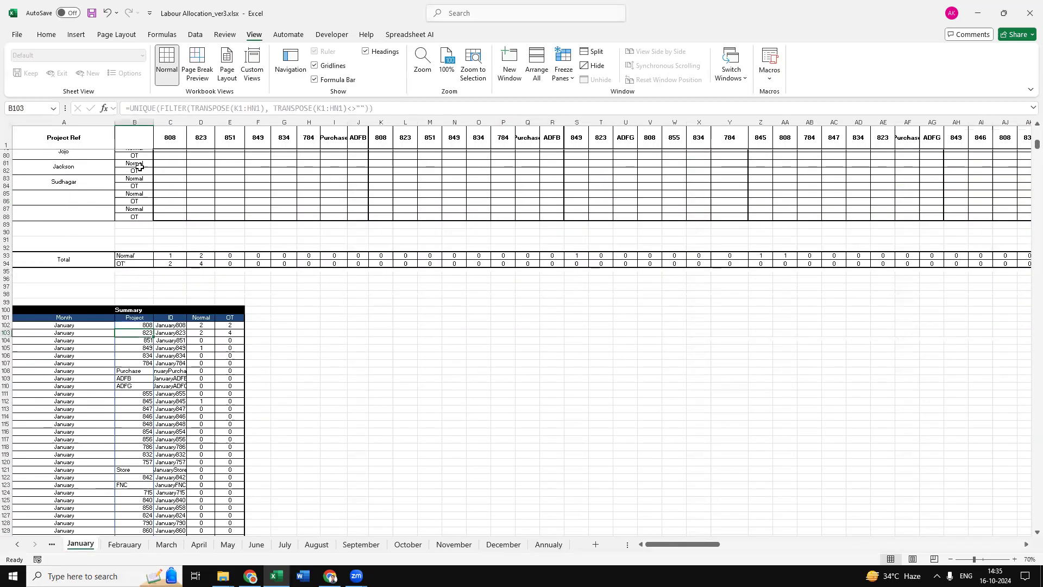
pyautogui.click(165, 326)
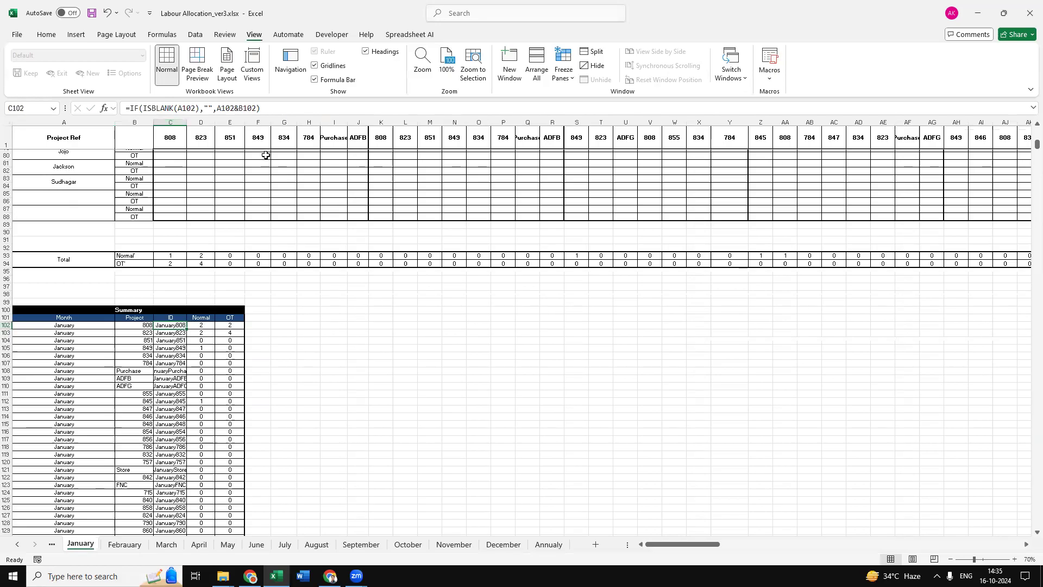
pyautogui.click(207, 325)
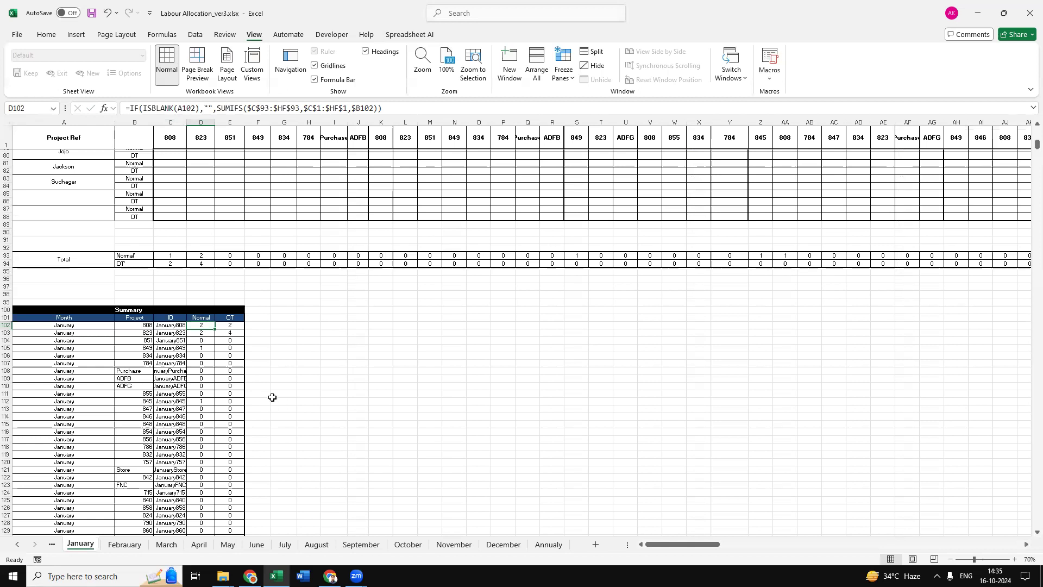
pyautogui.click(232, 324)
pyautogui.click(444, 324)
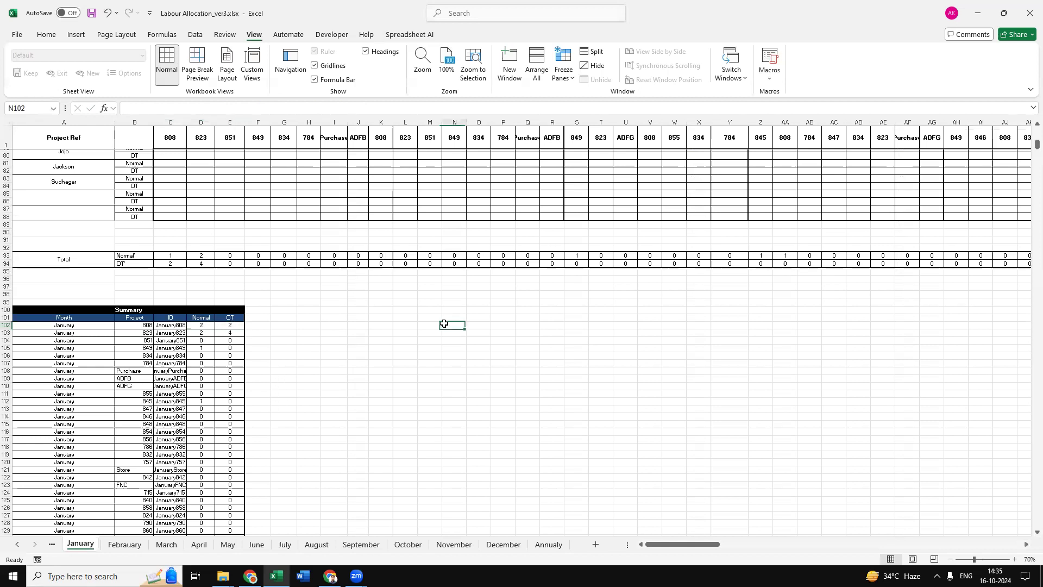
pyautogui.scroll(4, 426, 321)
pyautogui.click(231, 346)
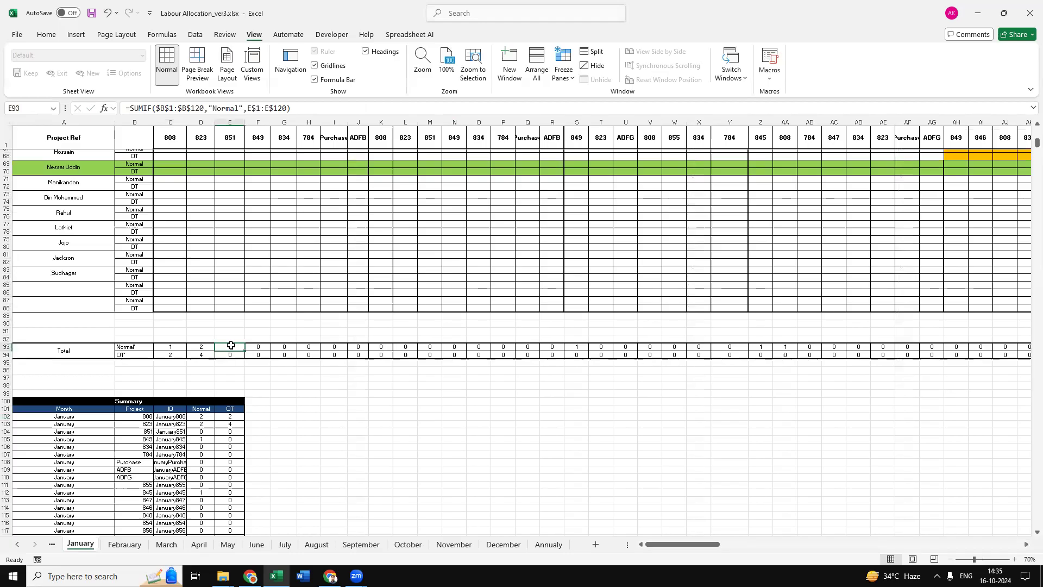
pyautogui.scroll(20, 368, 330)
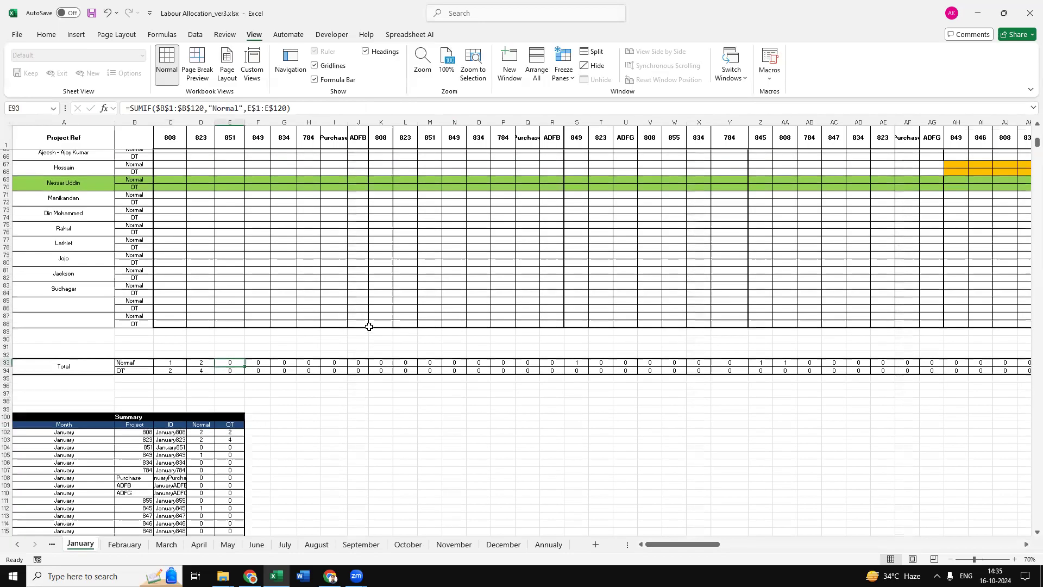
pyautogui.click(292, 274)
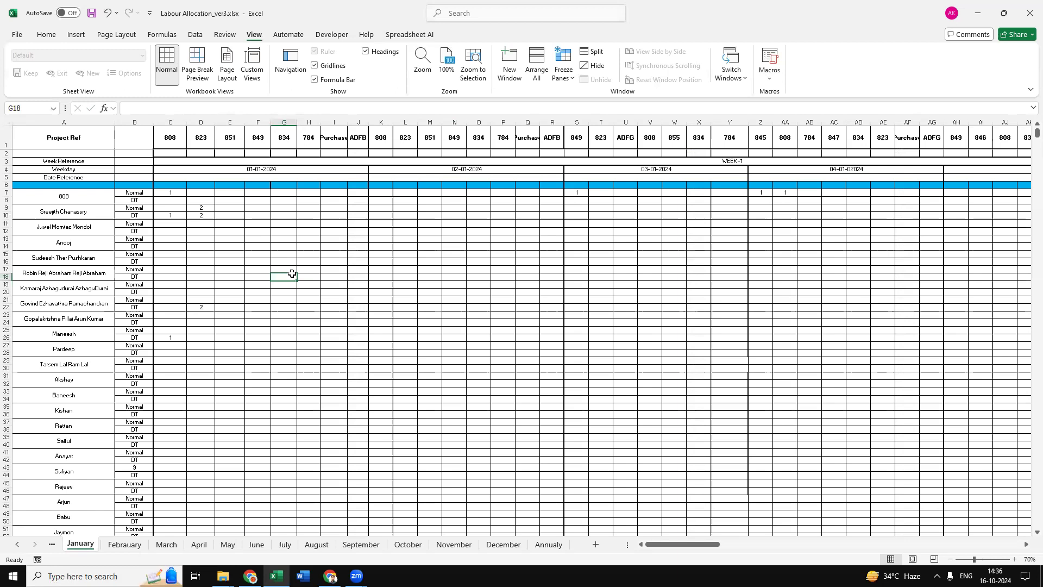
pyautogui.click(291, 253)
pyautogui.click(292, 236)
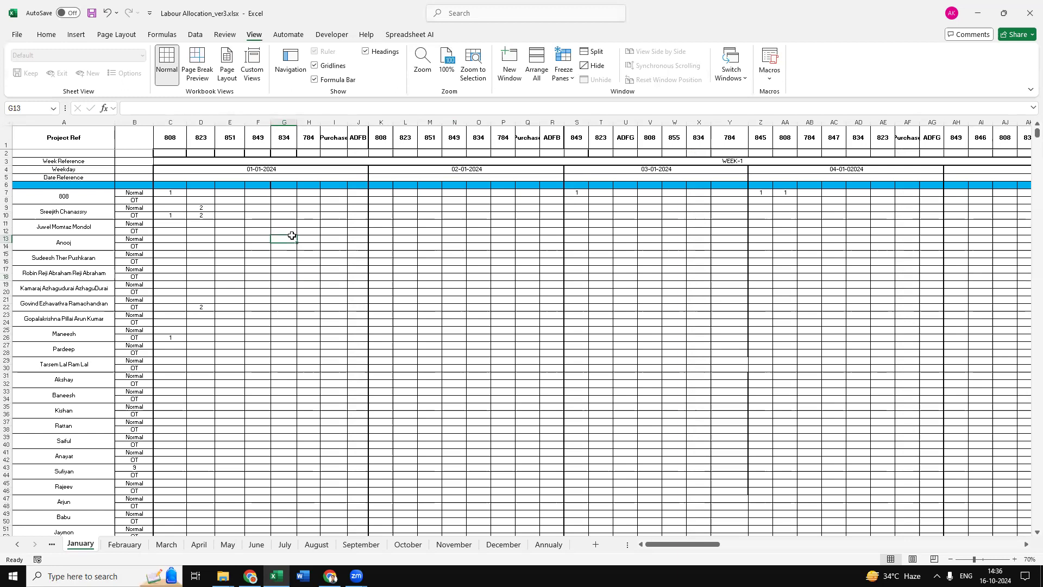